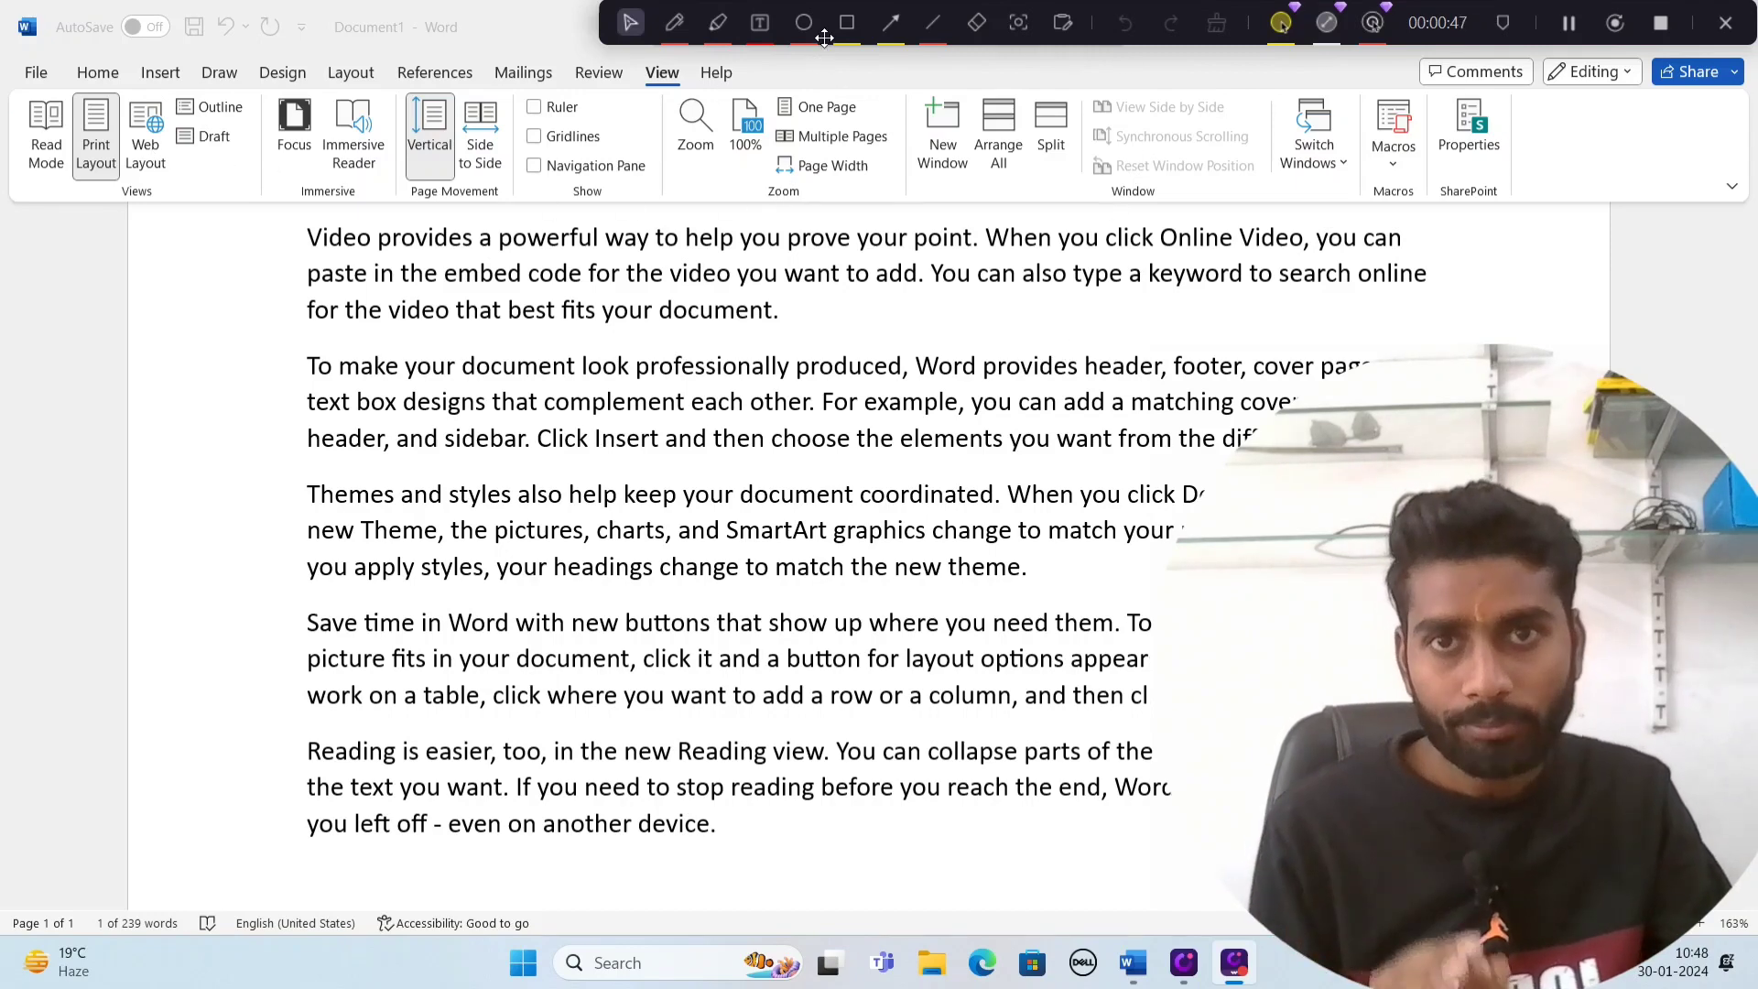
# Draw a yellow rectangle annotation around the View tab's ribbon of view options
pyautogui.click(846, 23)
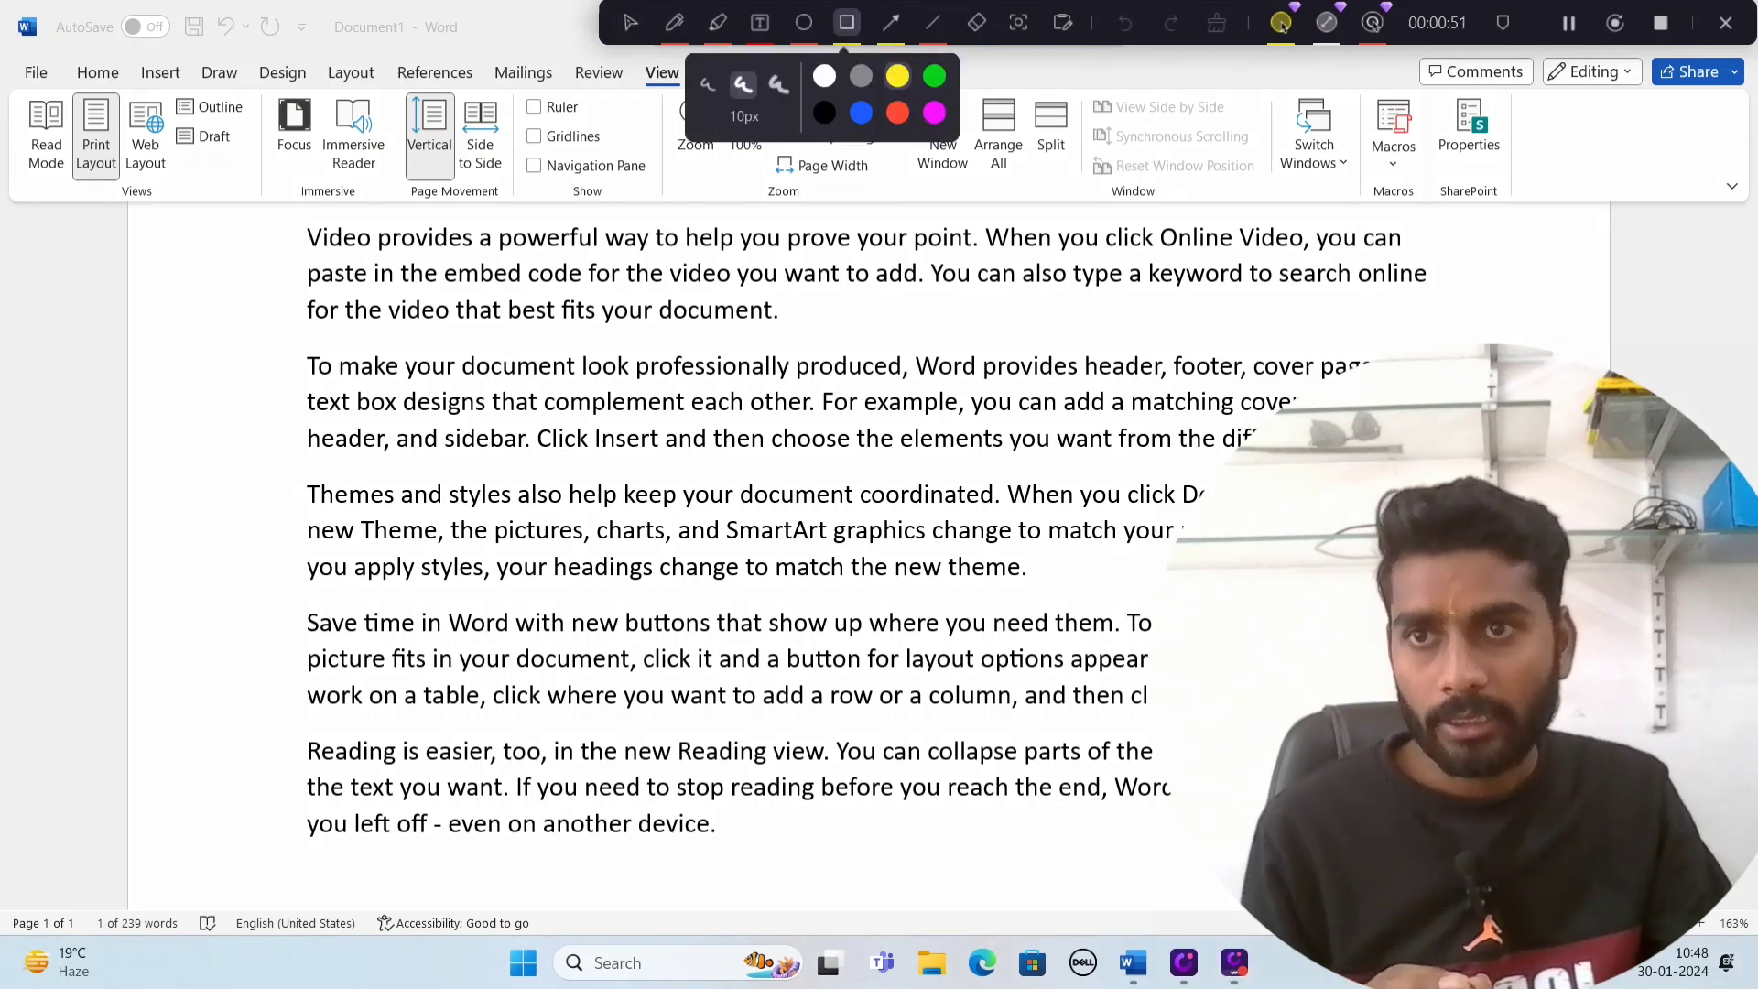
pyautogui.moveTo(13, 93)
pyautogui.mouseDown()
pyautogui.moveTo(1103, 234)
pyautogui.moveTo(1516, 199)
pyautogui.mouseUp()
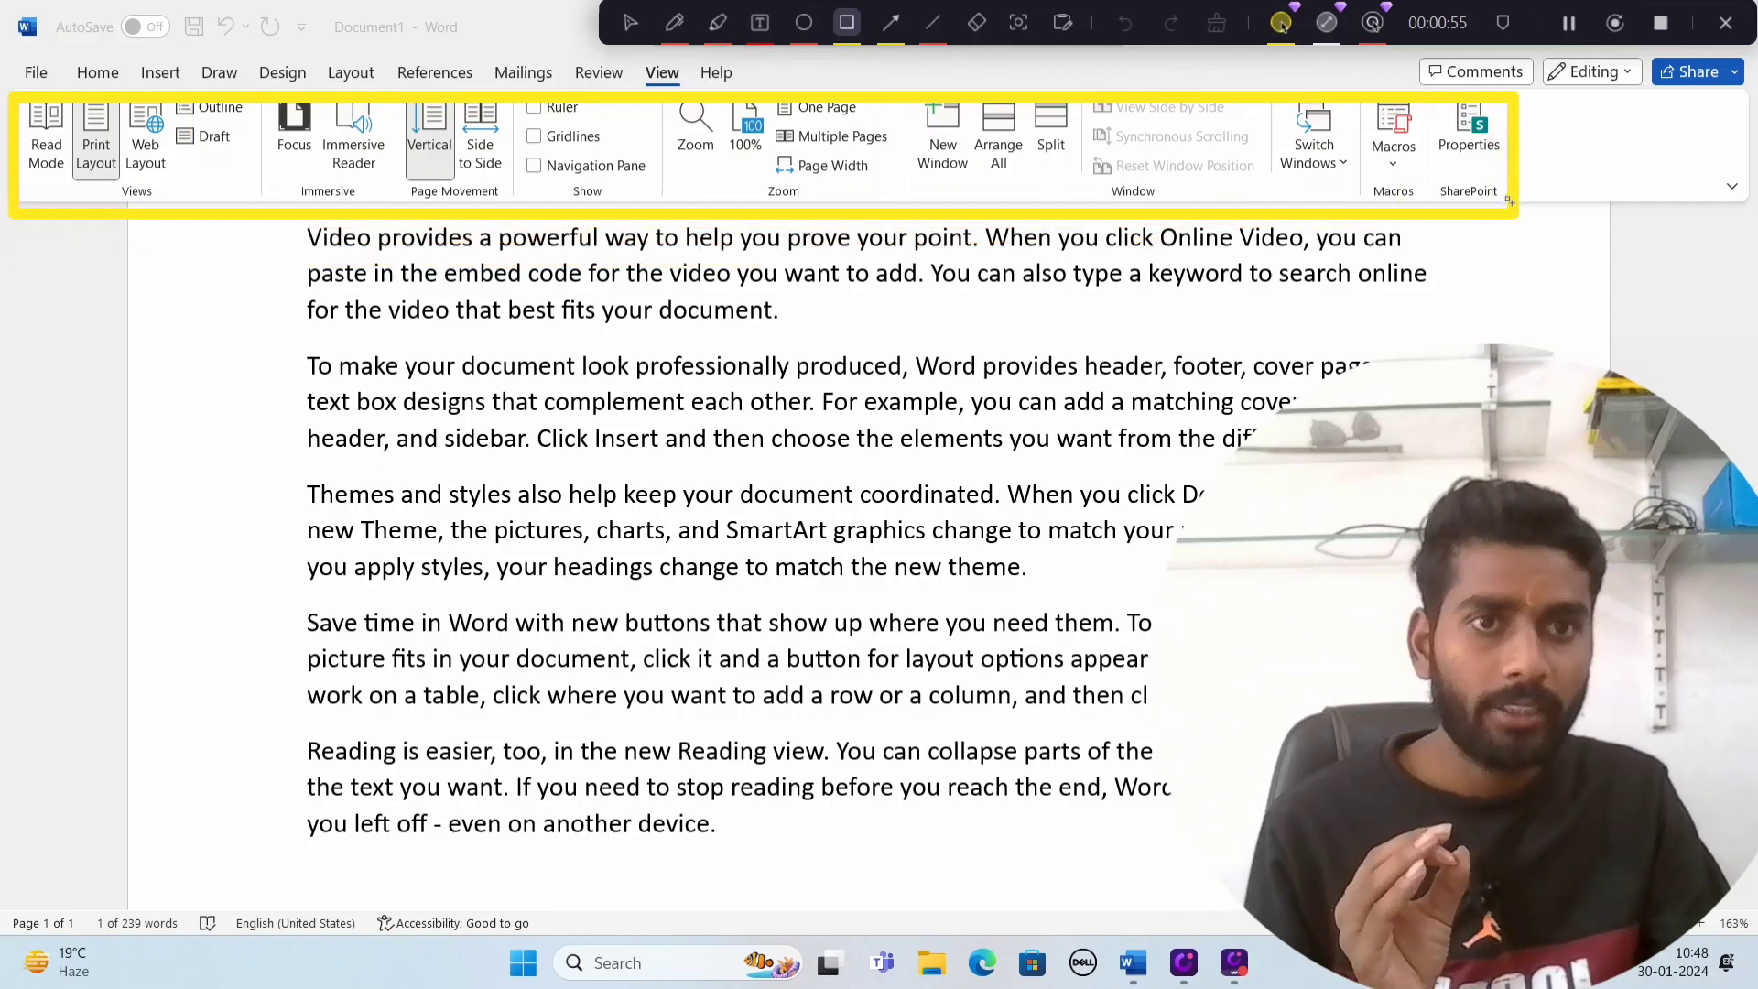
pyautogui.moveTo(1515, 199); pyautogui.dragTo(1536, 209)
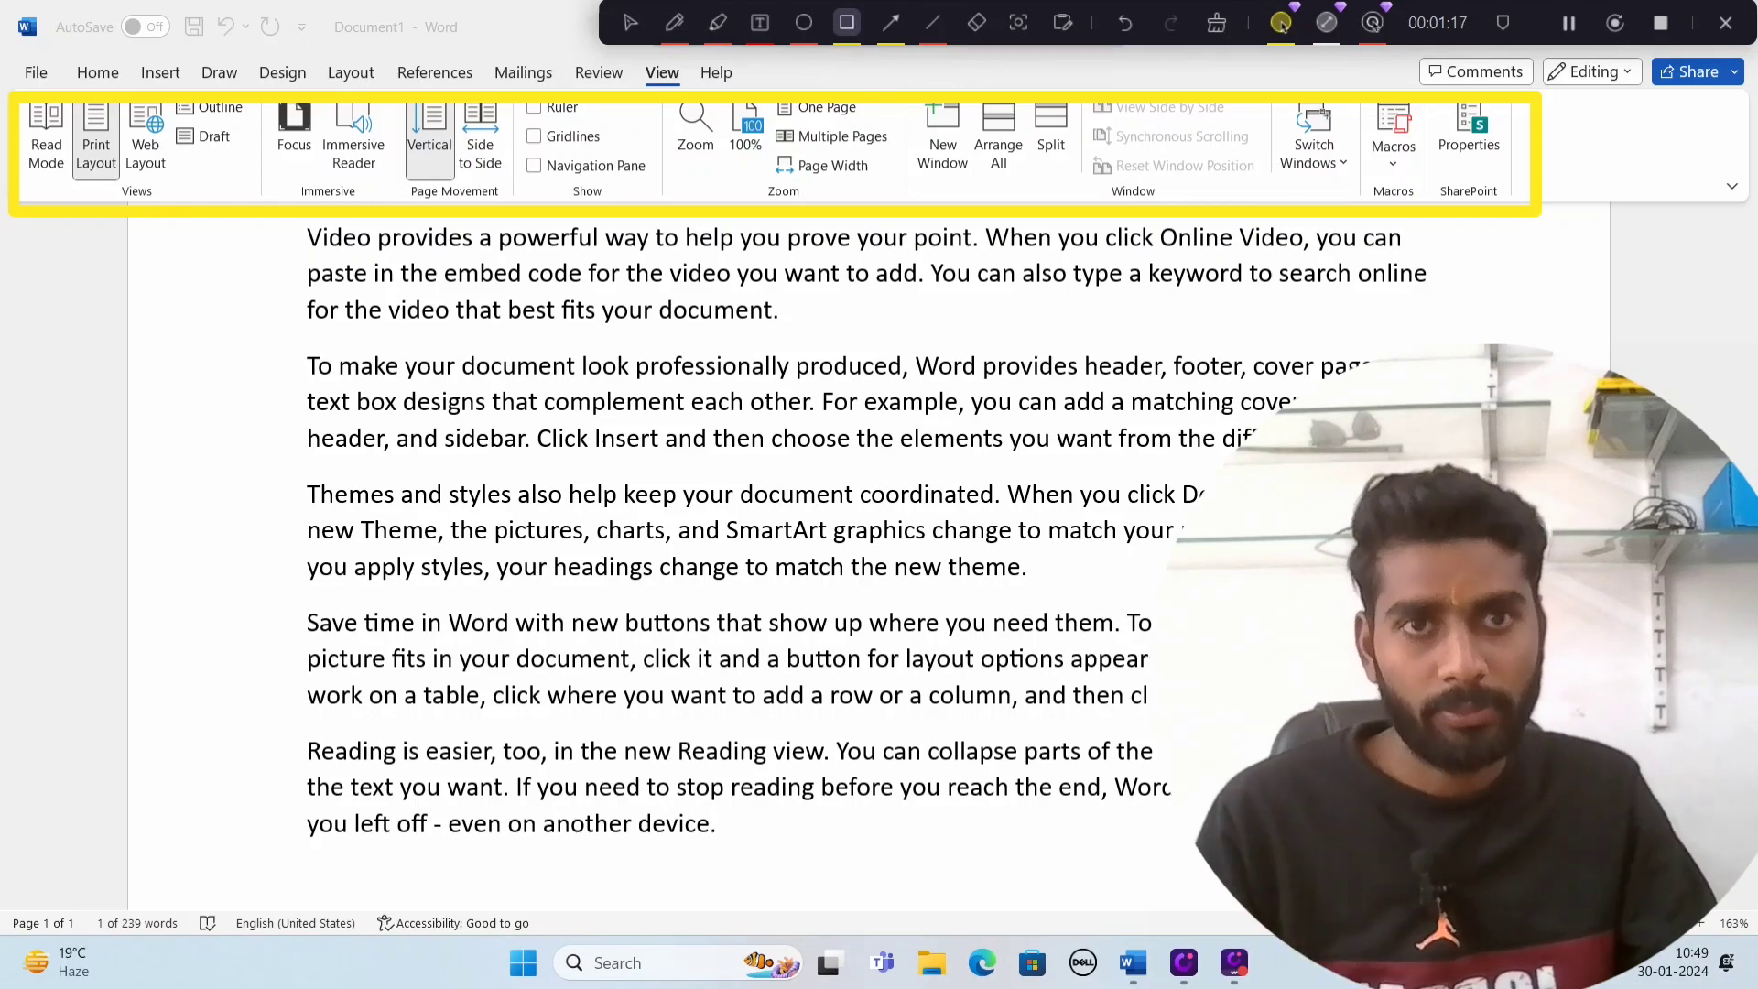
# Erase the yellow box with the recorder toolbar's Clear drawing button
pyautogui.click(1219, 35)
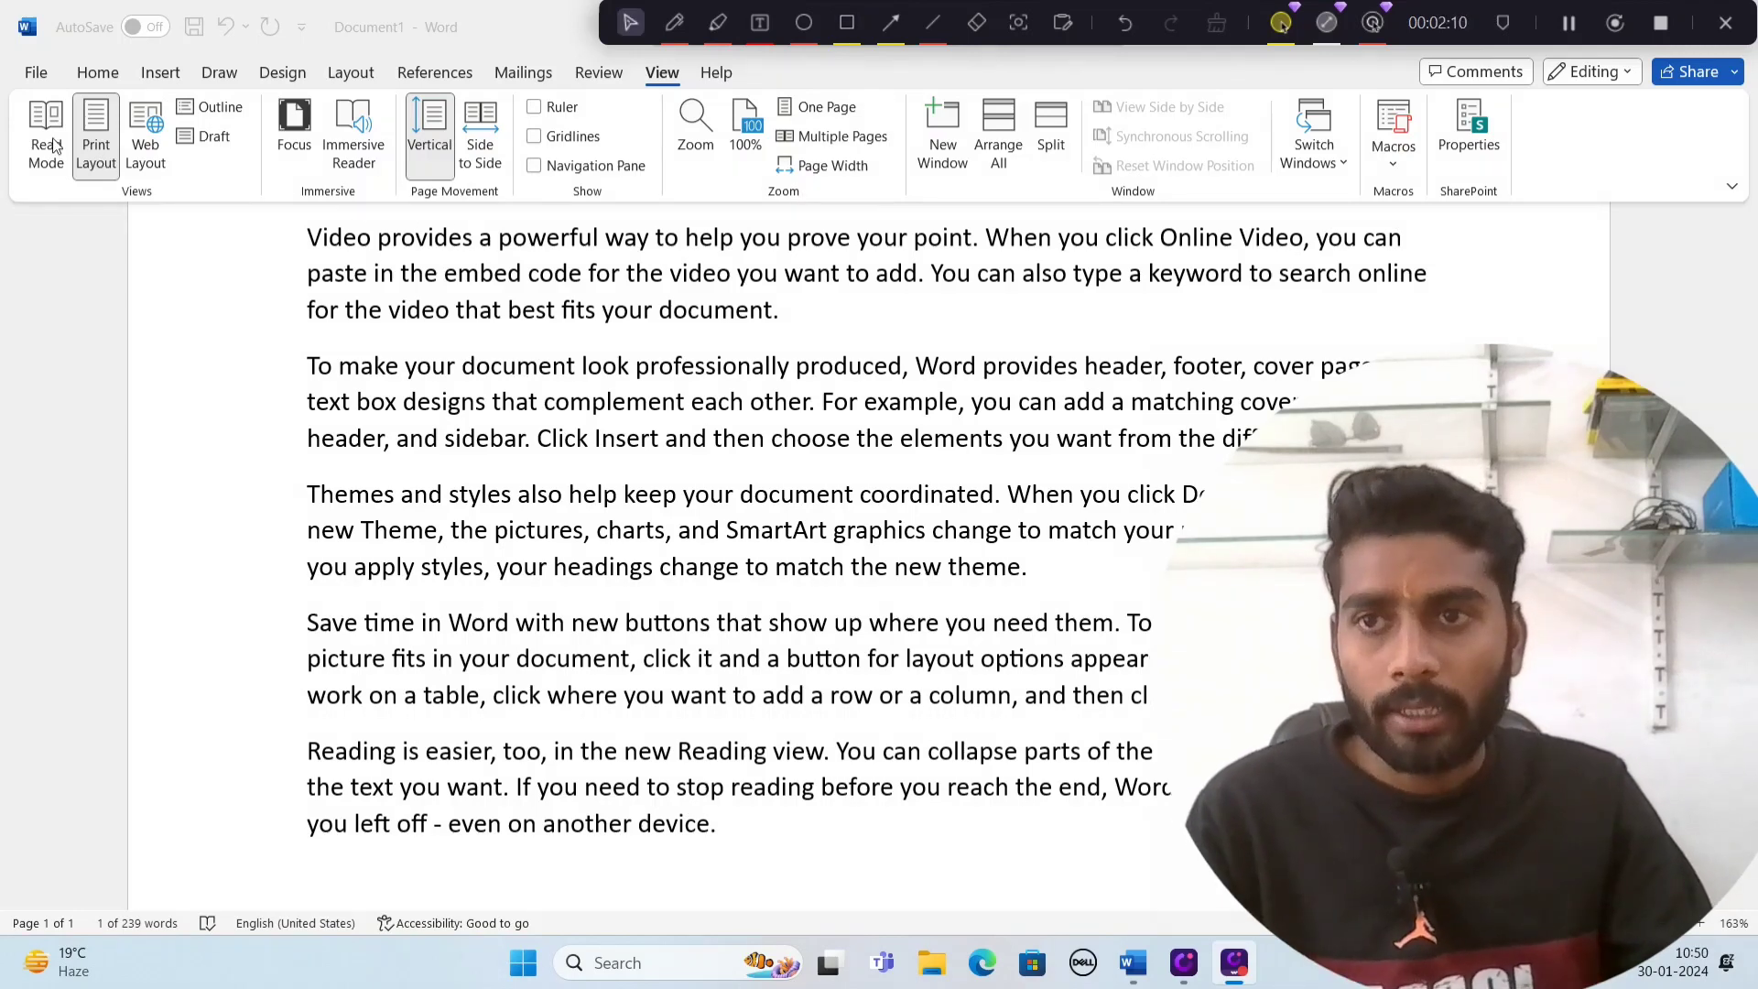
pyautogui.click(48, 137)
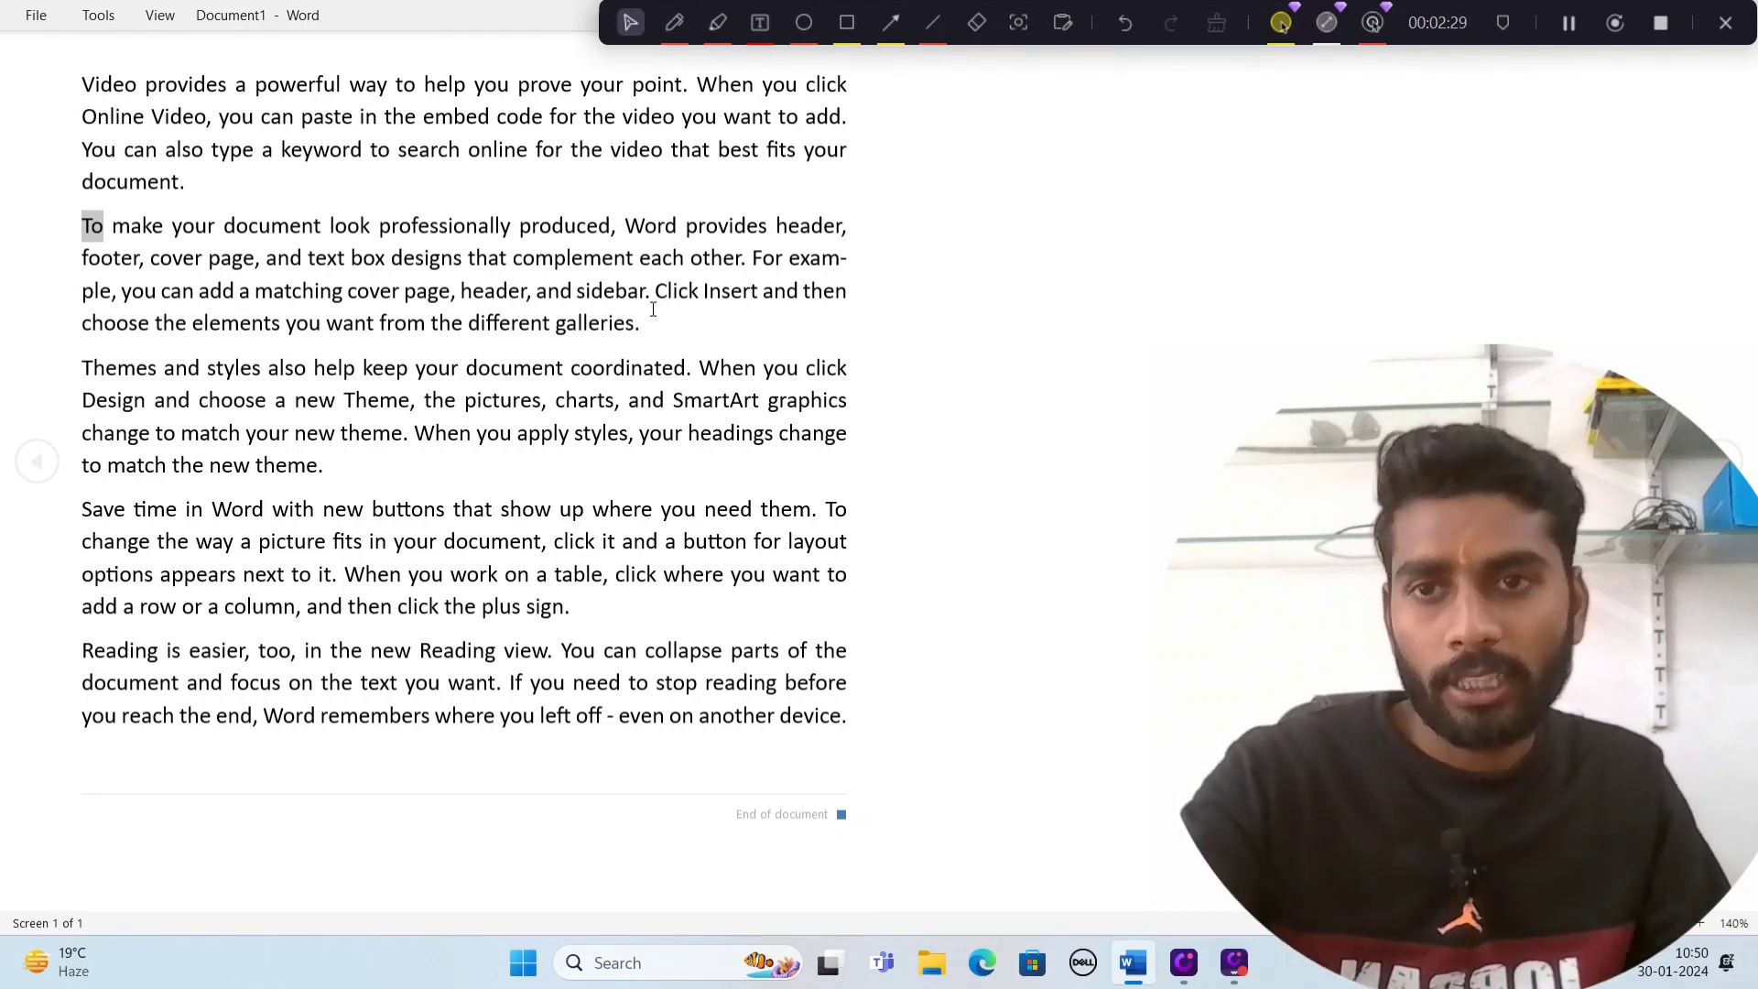
pyautogui.press('Escape')
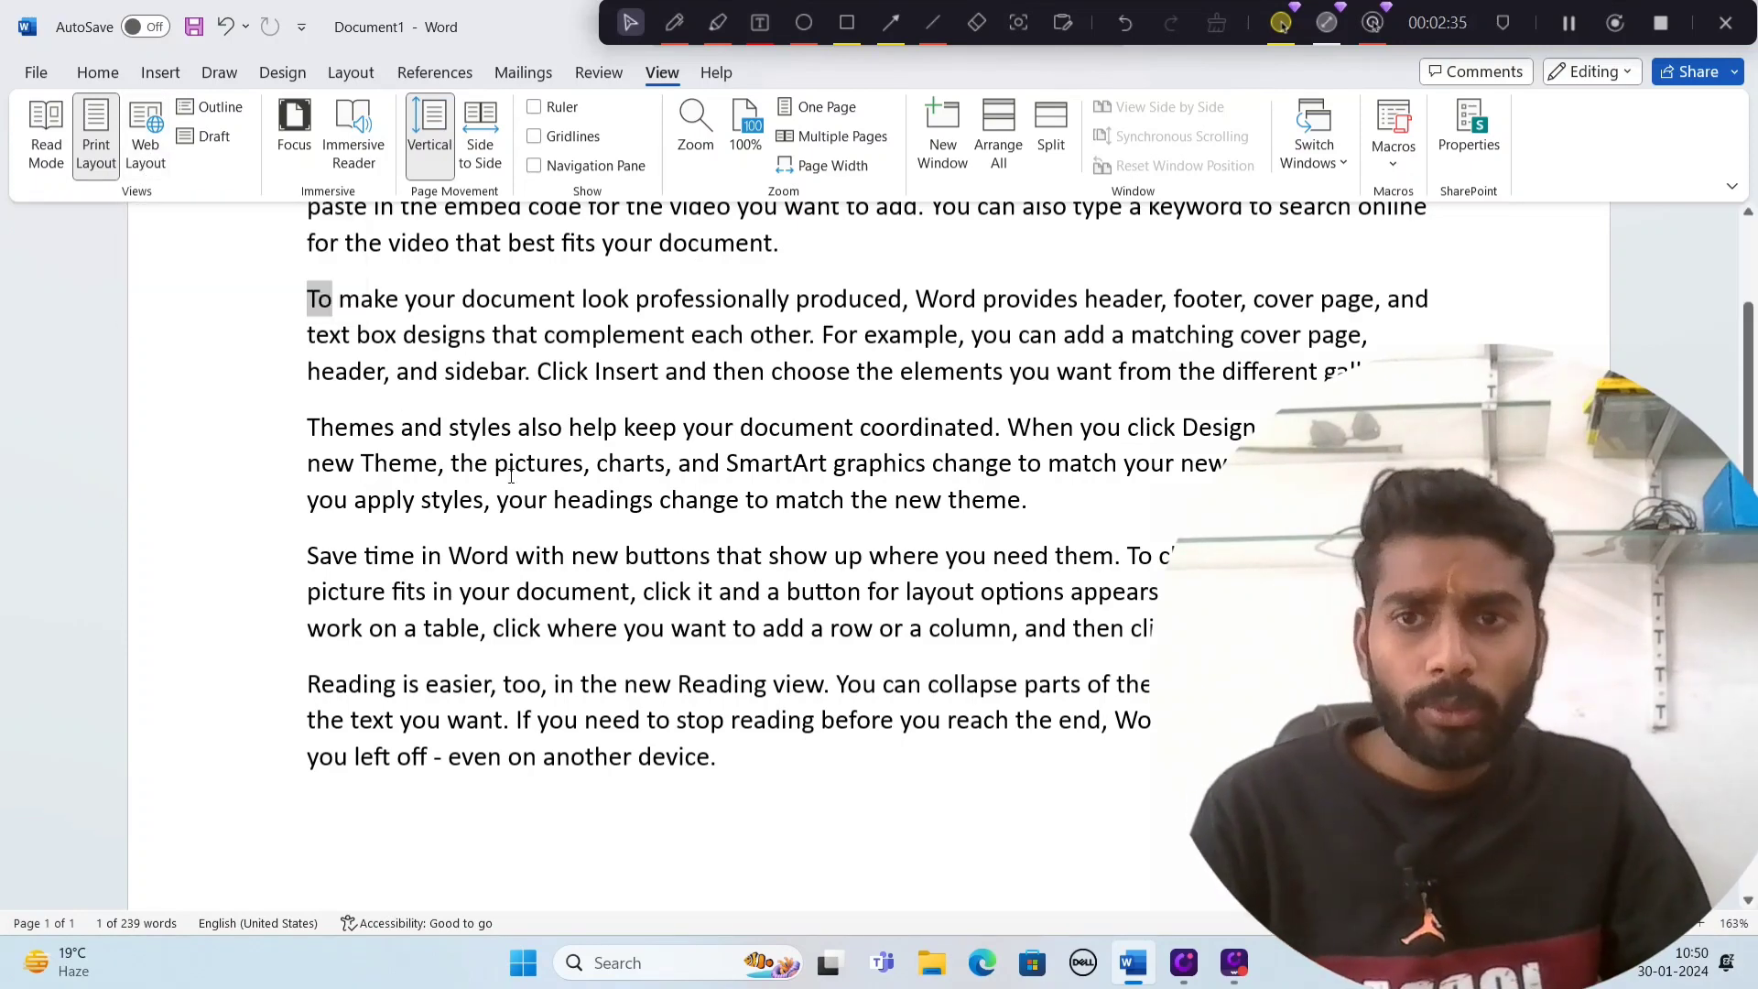
# Switch to Web Layout and select the second paragraph and part of the third
pyautogui.scroll(2, 513, 472)
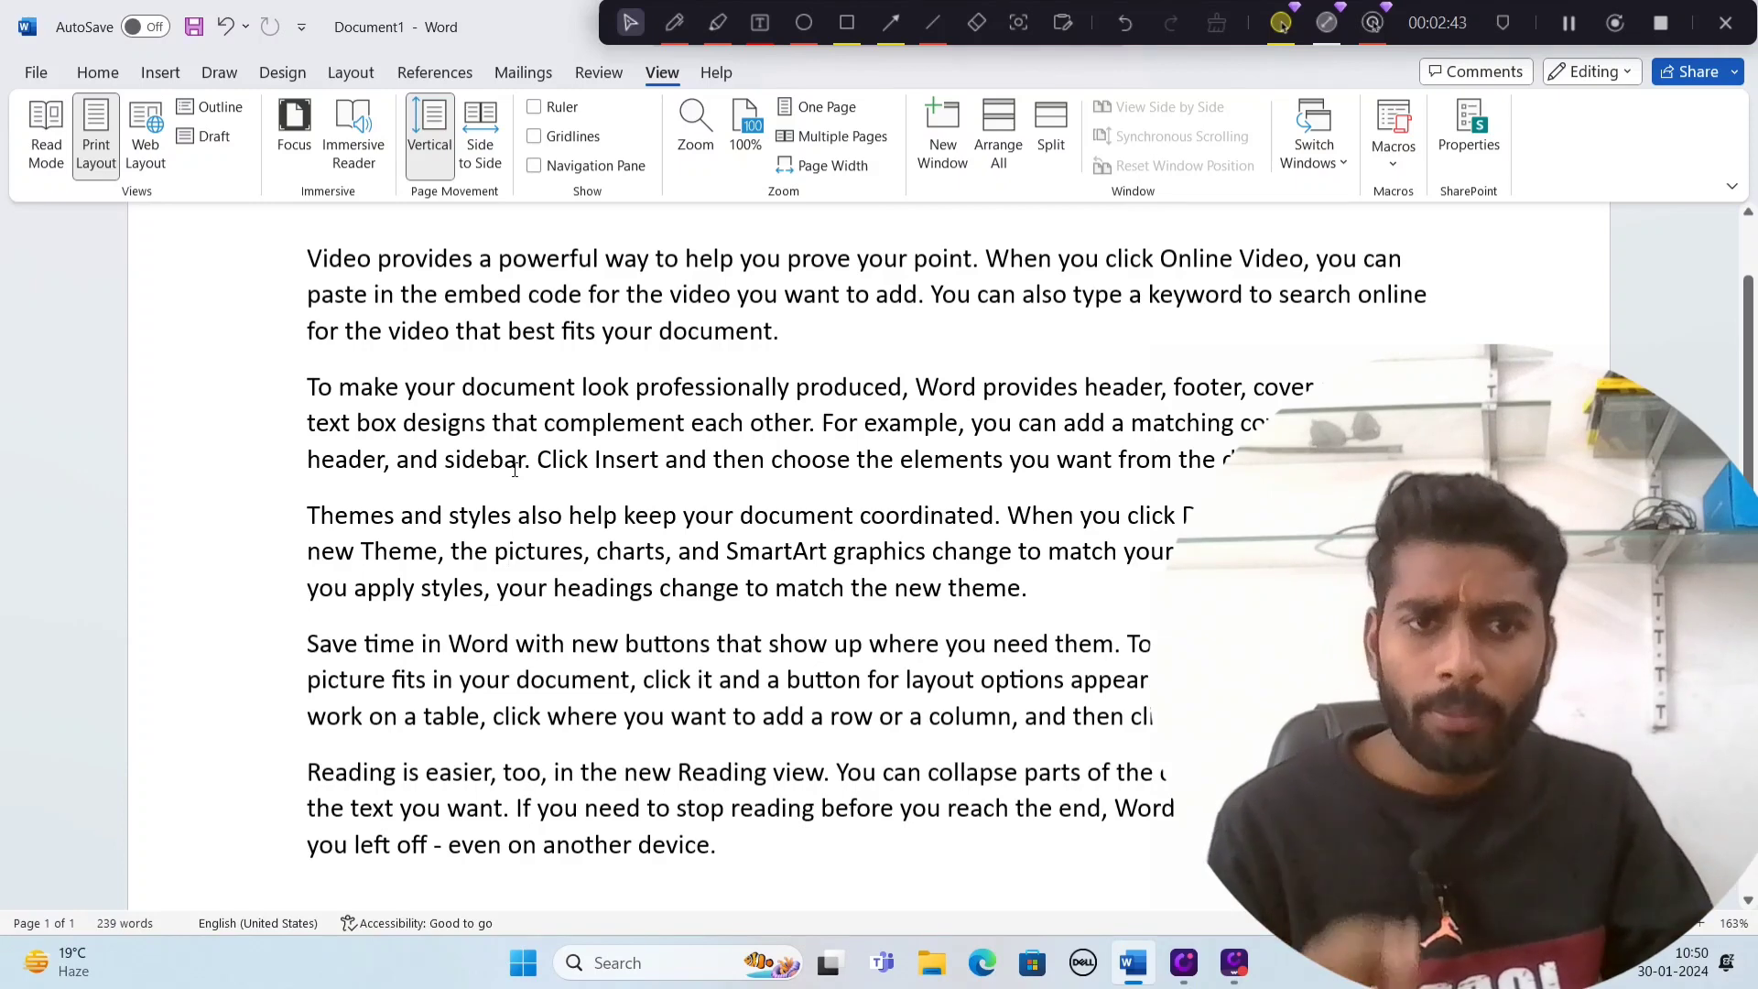
pyautogui.click(156, 154)
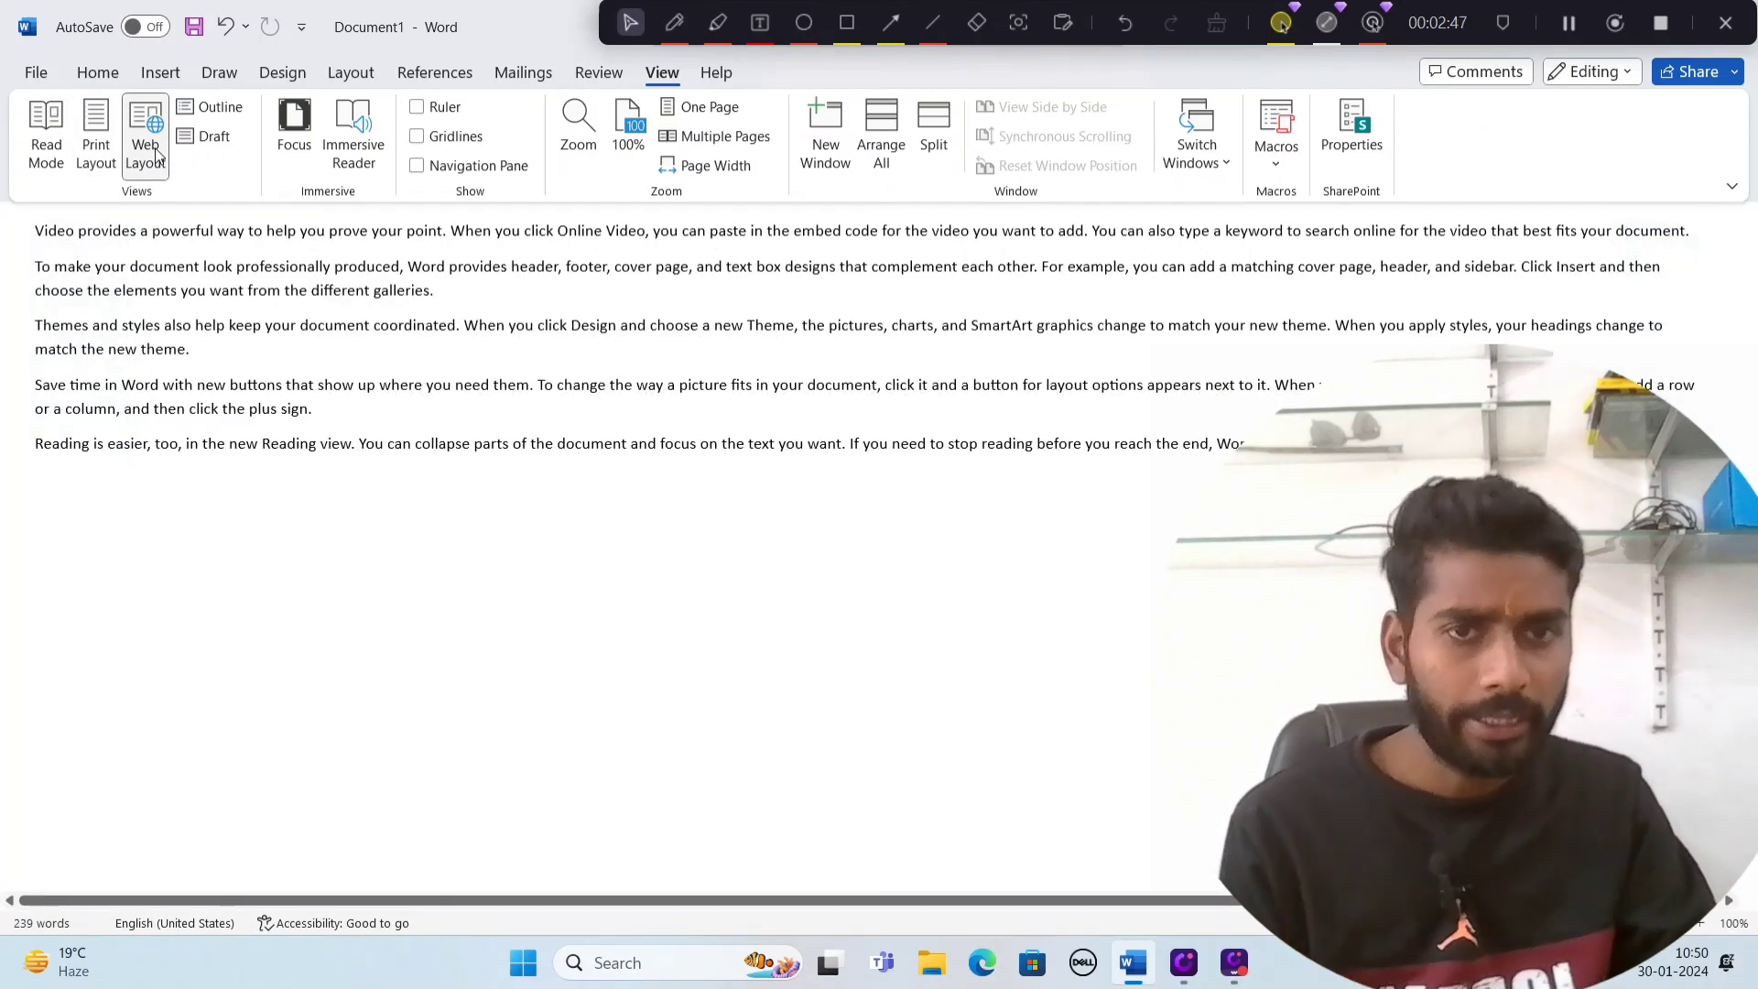
pyautogui.moveTo(35, 266)
pyautogui.mouseDown()
pyautogui.moveTo(865, 328)
pyautogui.moveTo(1598, 270)
pyautogui.mouseUp()
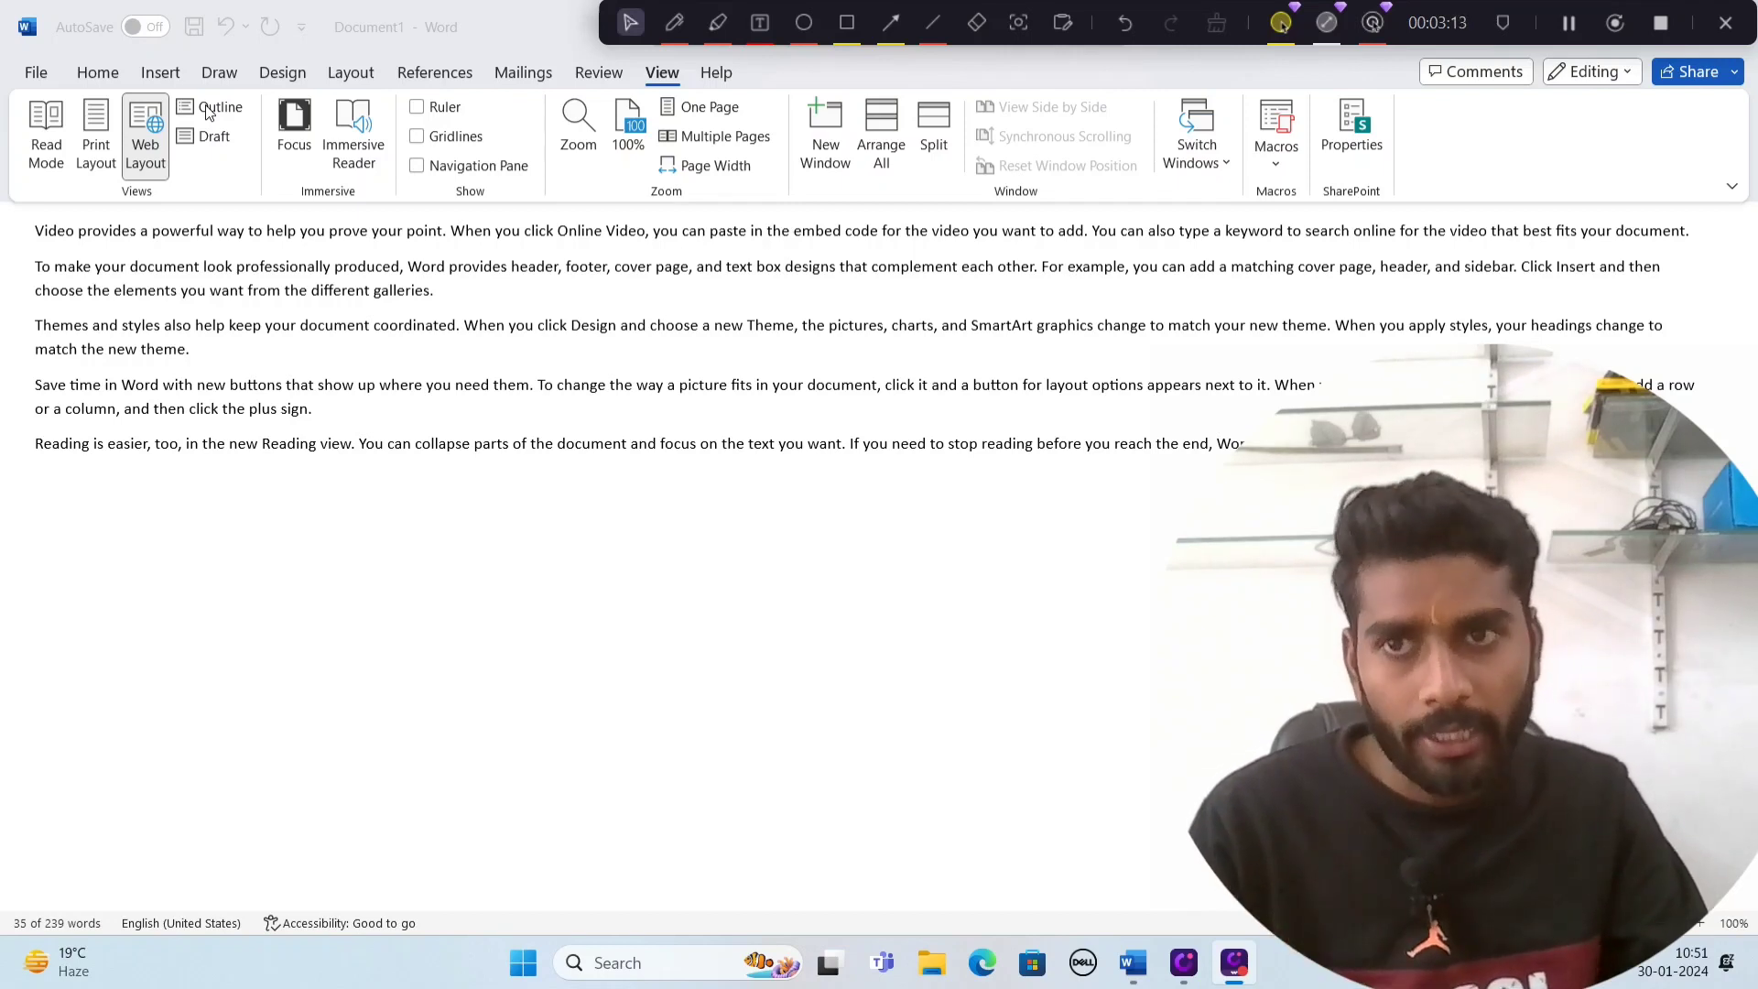
# Switch the sample document to Outline view and select its first four bulleted paragraphs
pyautogui.click(208, 112)
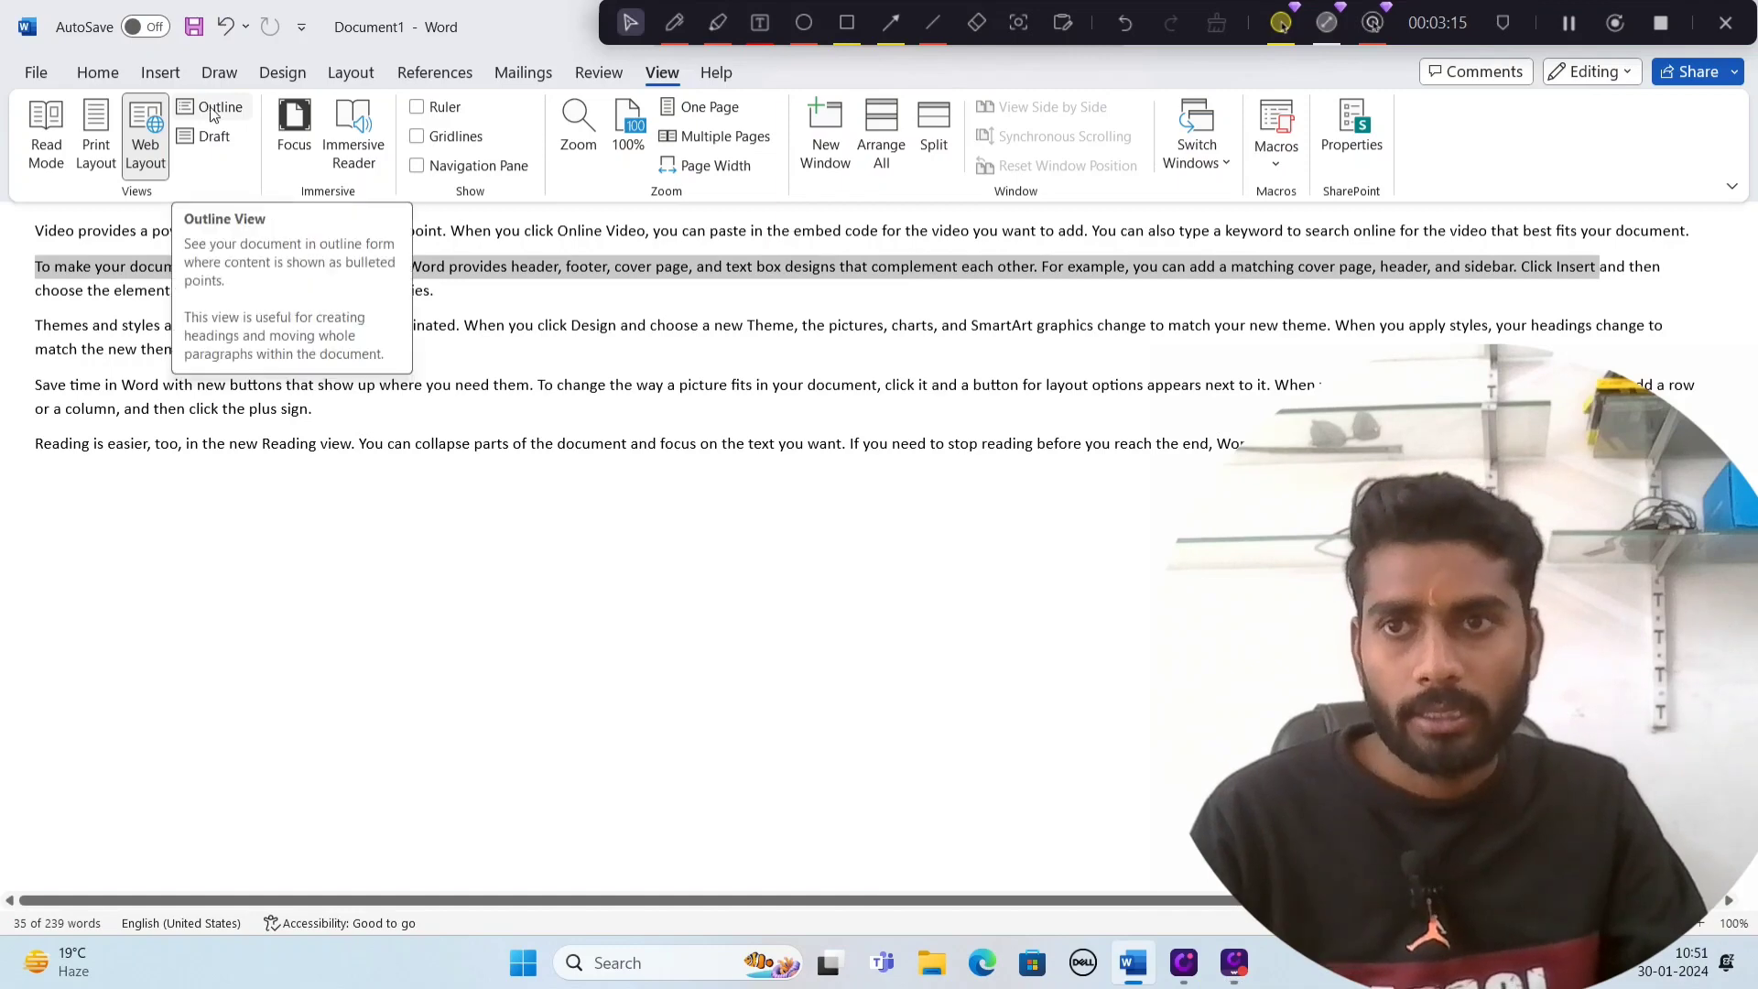
pyautogui.click(209, 112)
pyautogui.moveTo(124, 328)
pyautogui.mouseDown()
pyautogui.moveTo(80, 346)
pyautogui.moveTo(123, 329)
pyautogui.mouseUp()
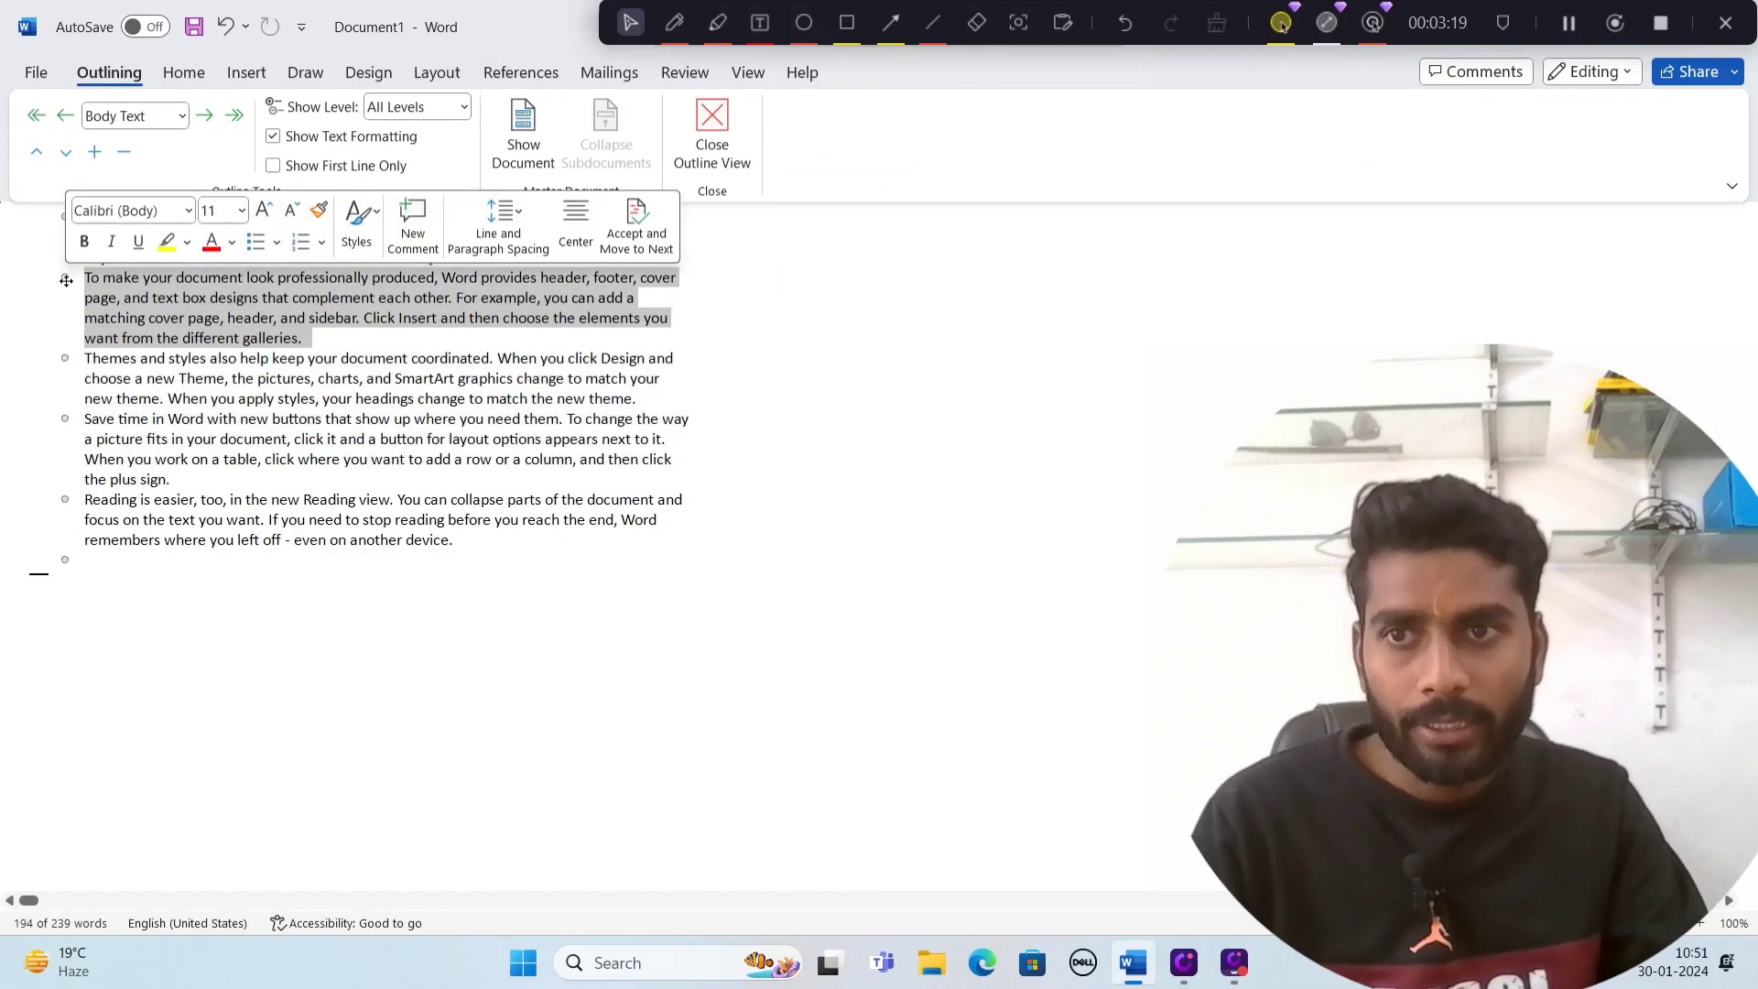
pyautogui.click(111, 357)
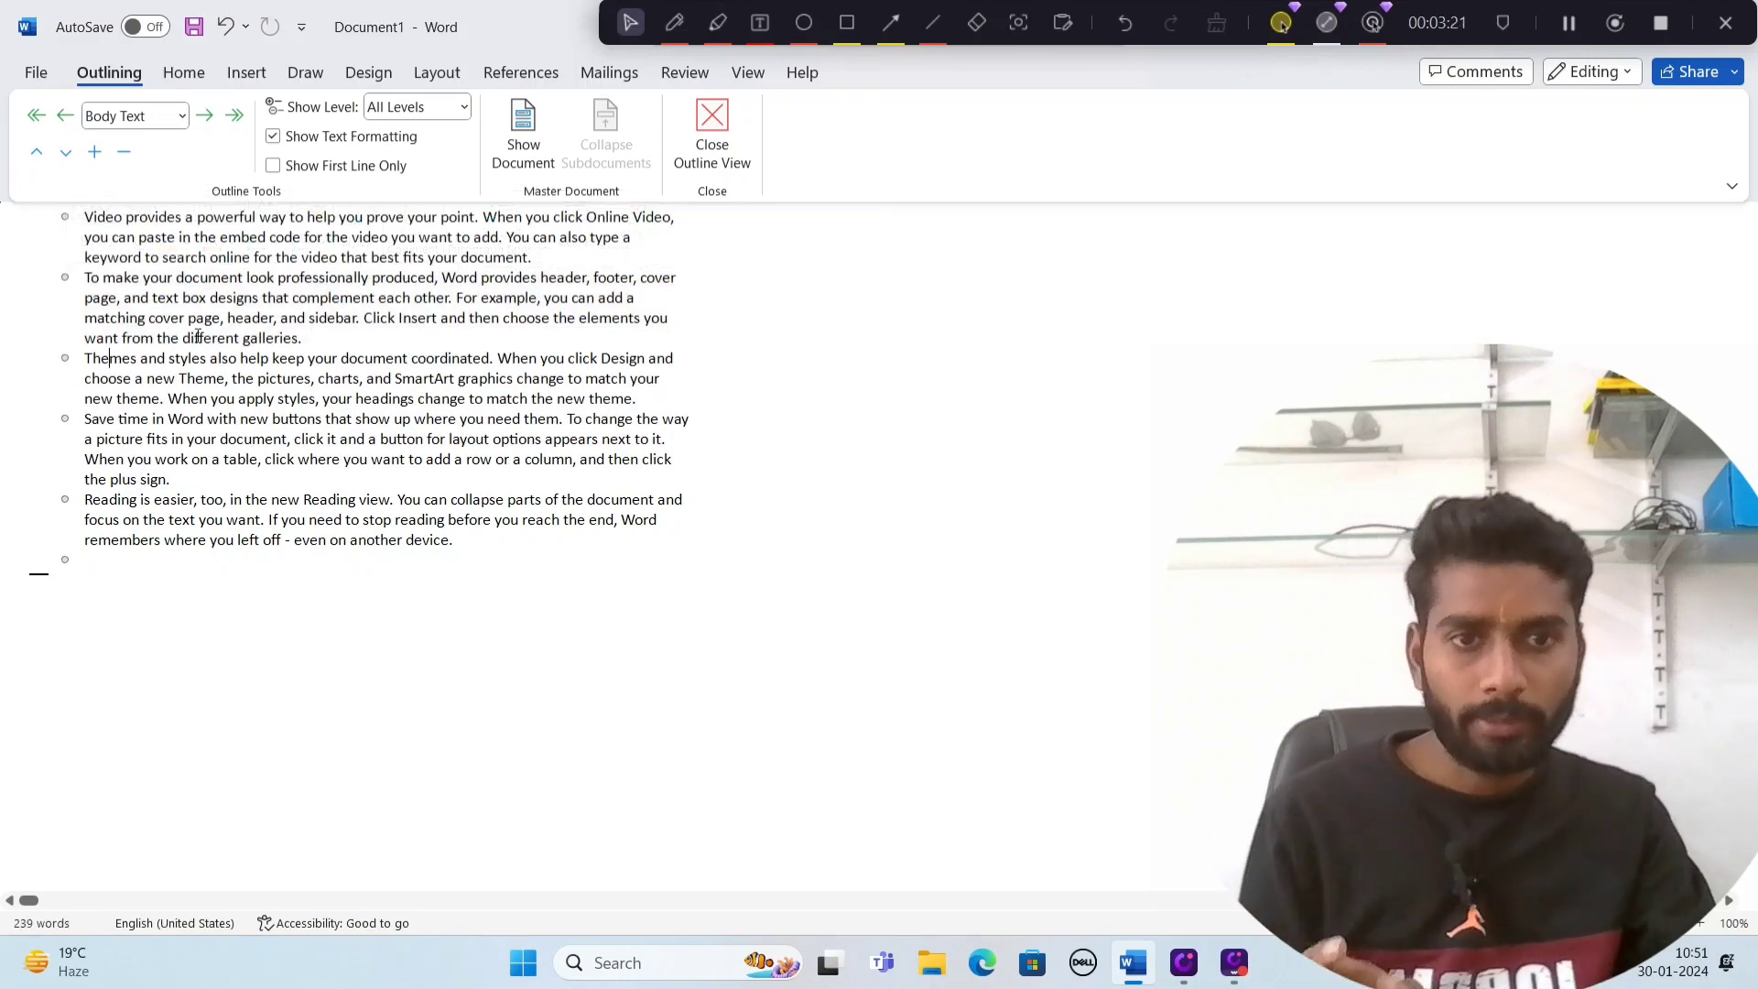
pyautogui.click(745, 73)
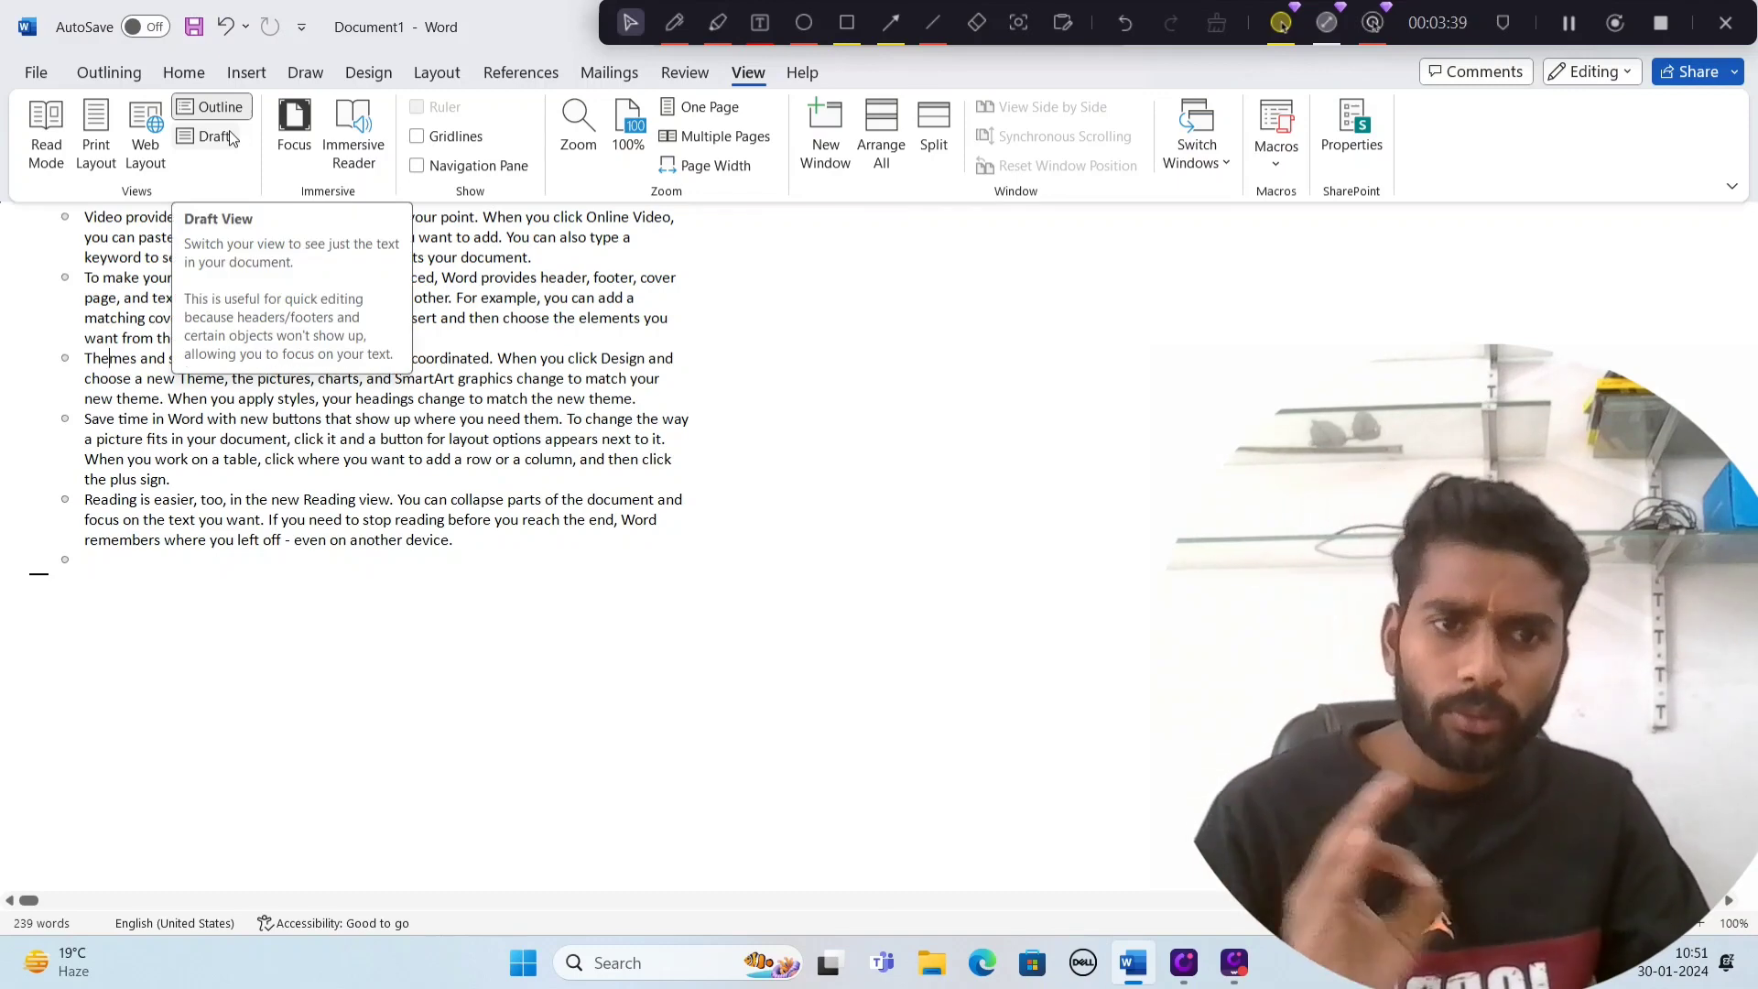
# Switch to Draft view and scroll through the plain paragraph text
pyautogui.click(229, 135)
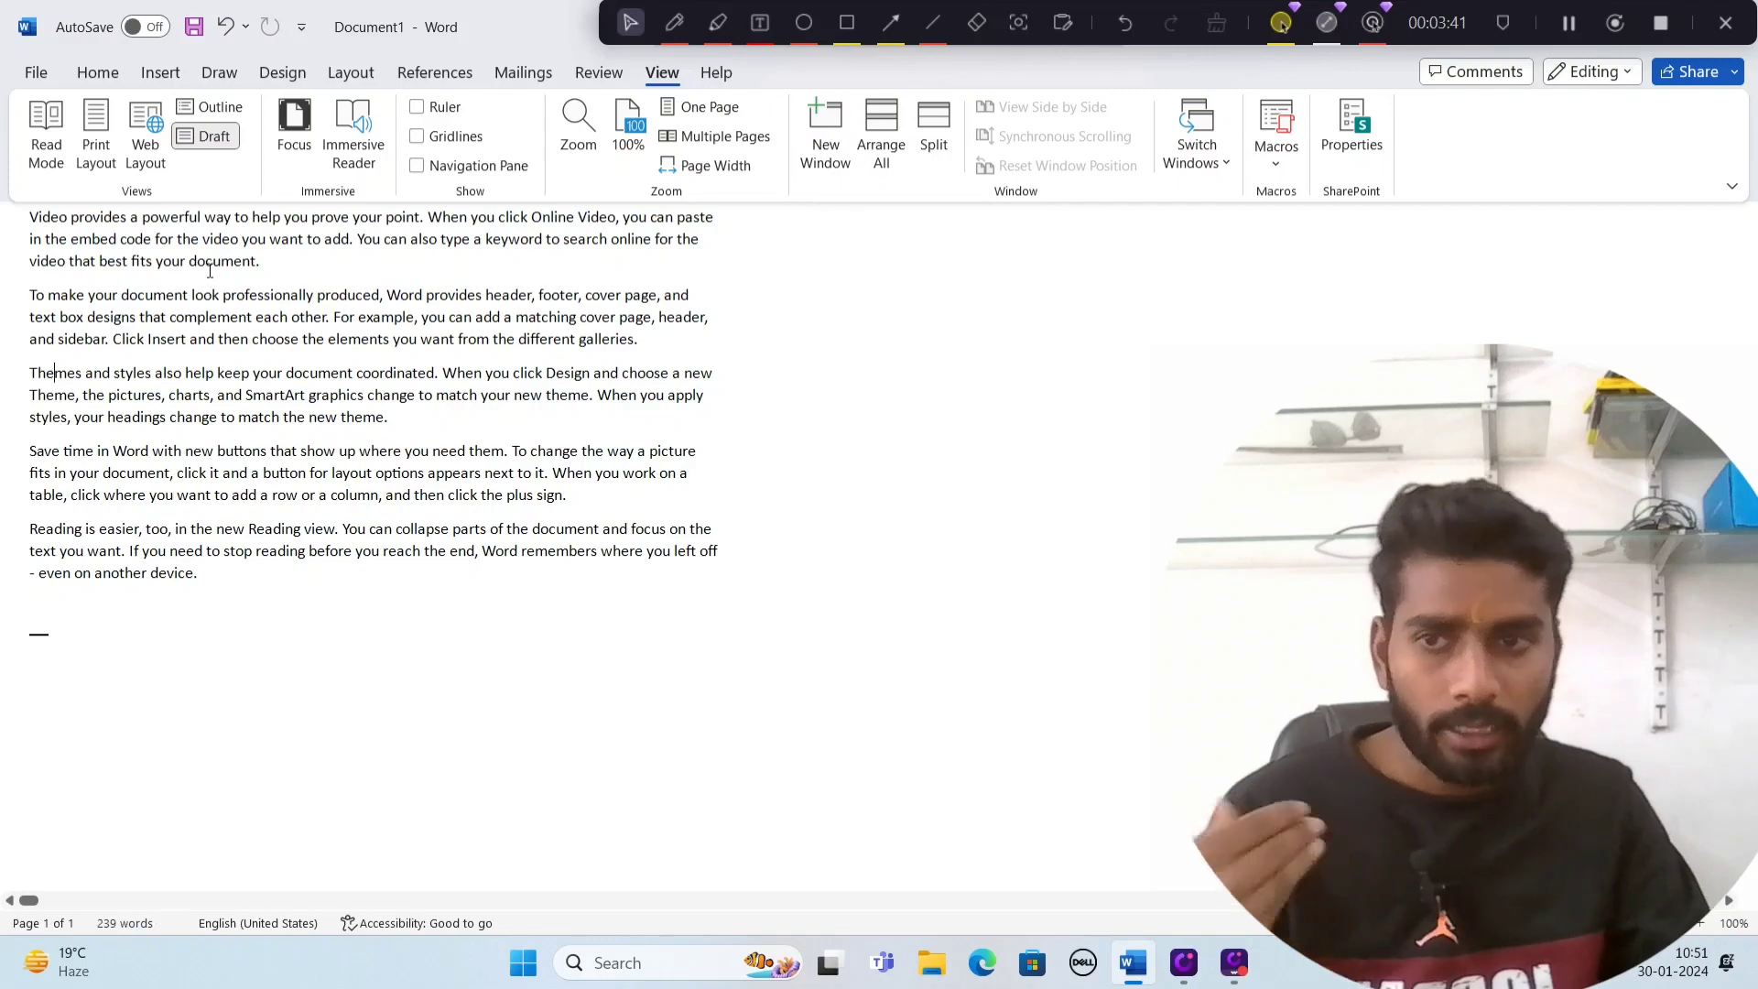
pyautogui.scroll(-1, 210, 271)
pyautogui.scroll(-2, 263, 408)
pyautogui.scroll(-1, 269, 429)
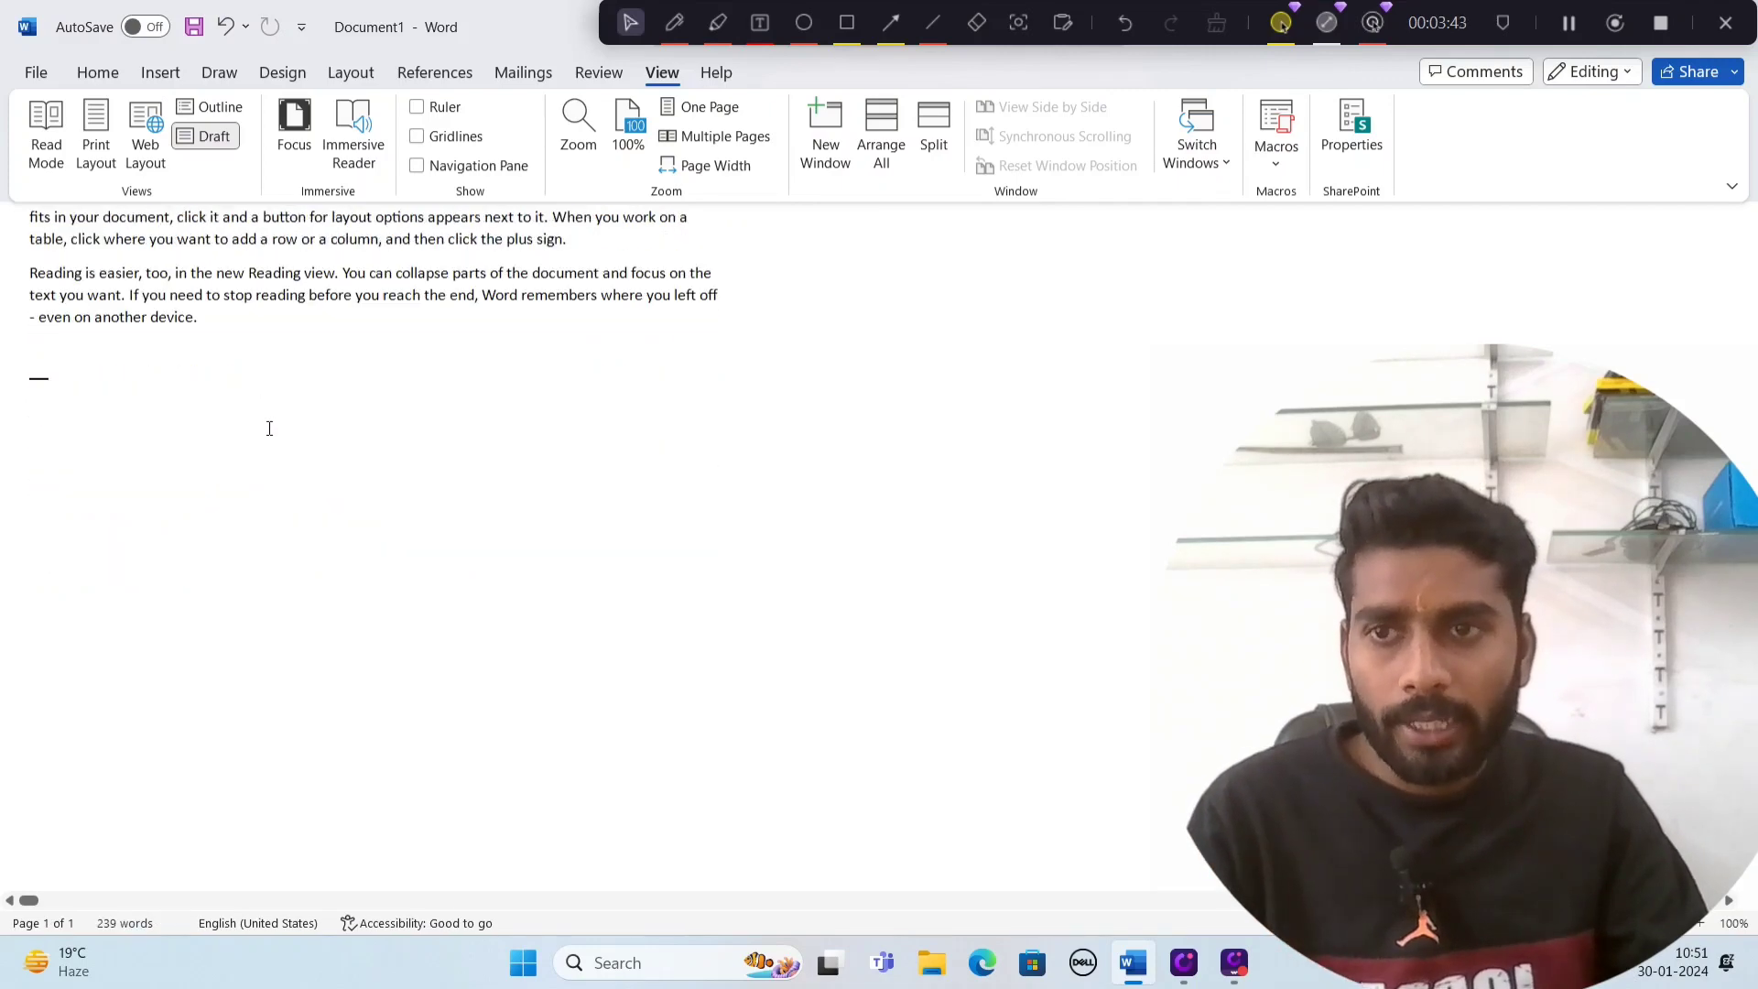
pyautogui.scroll(2, 269, 429)
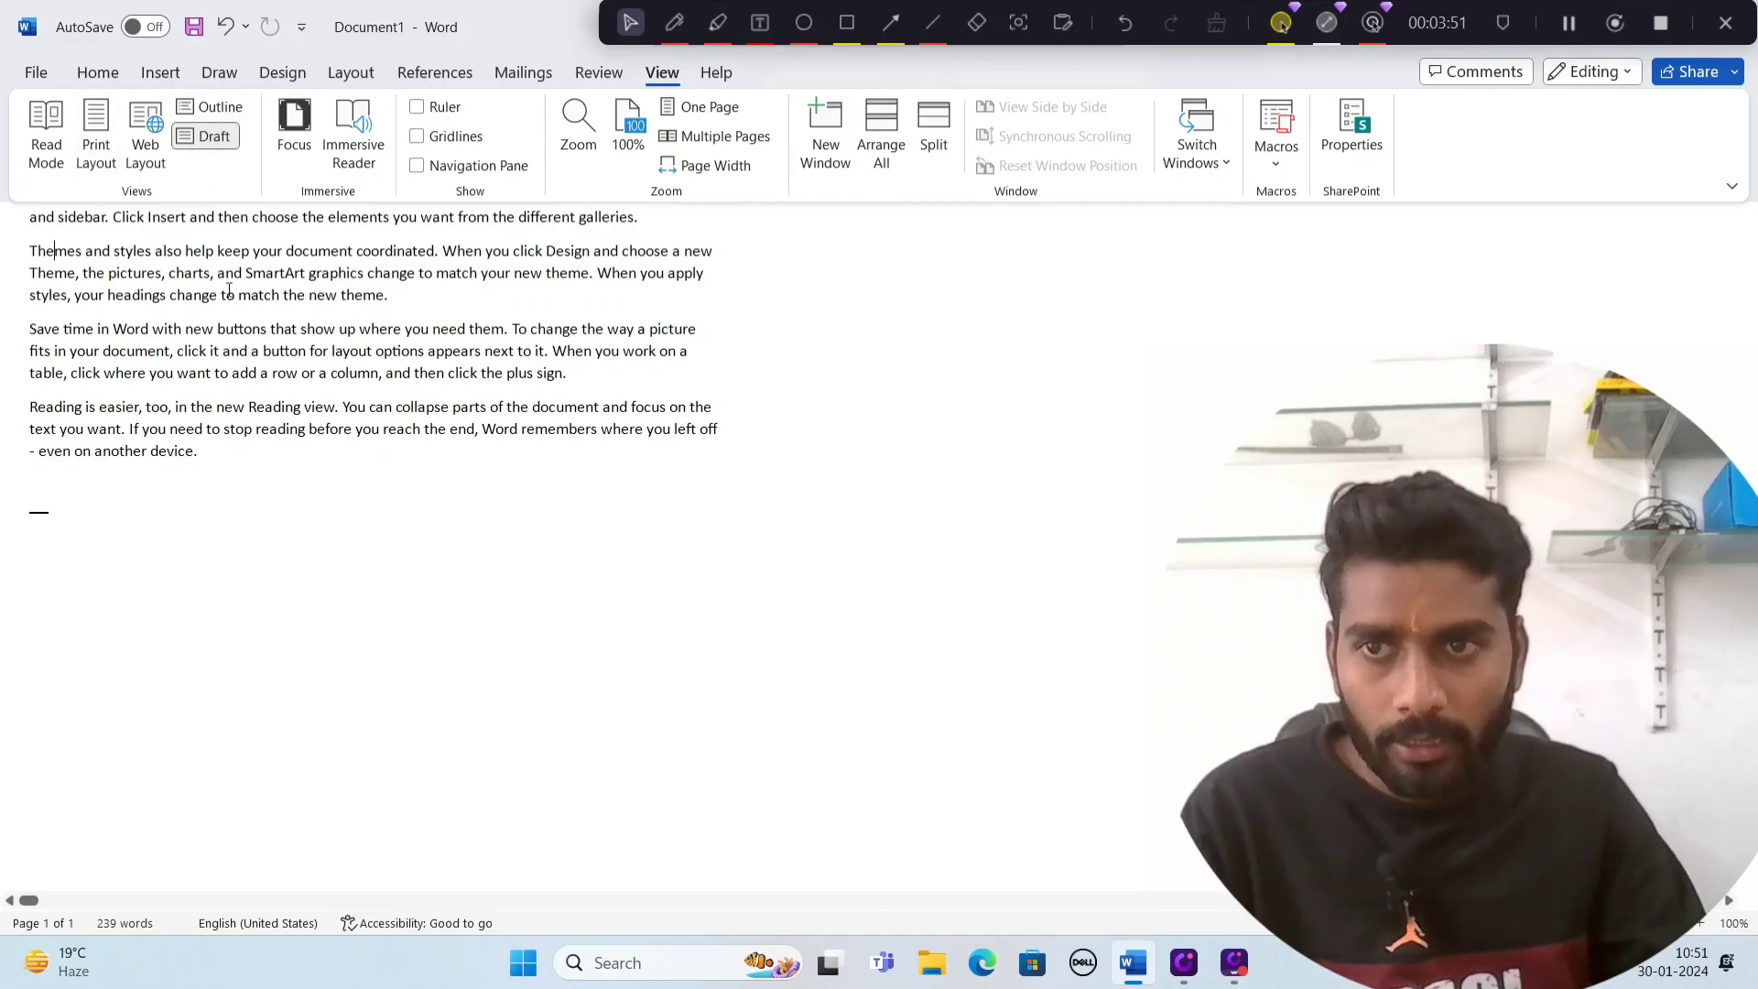
pyautogui.scroll(2, 251, 386)
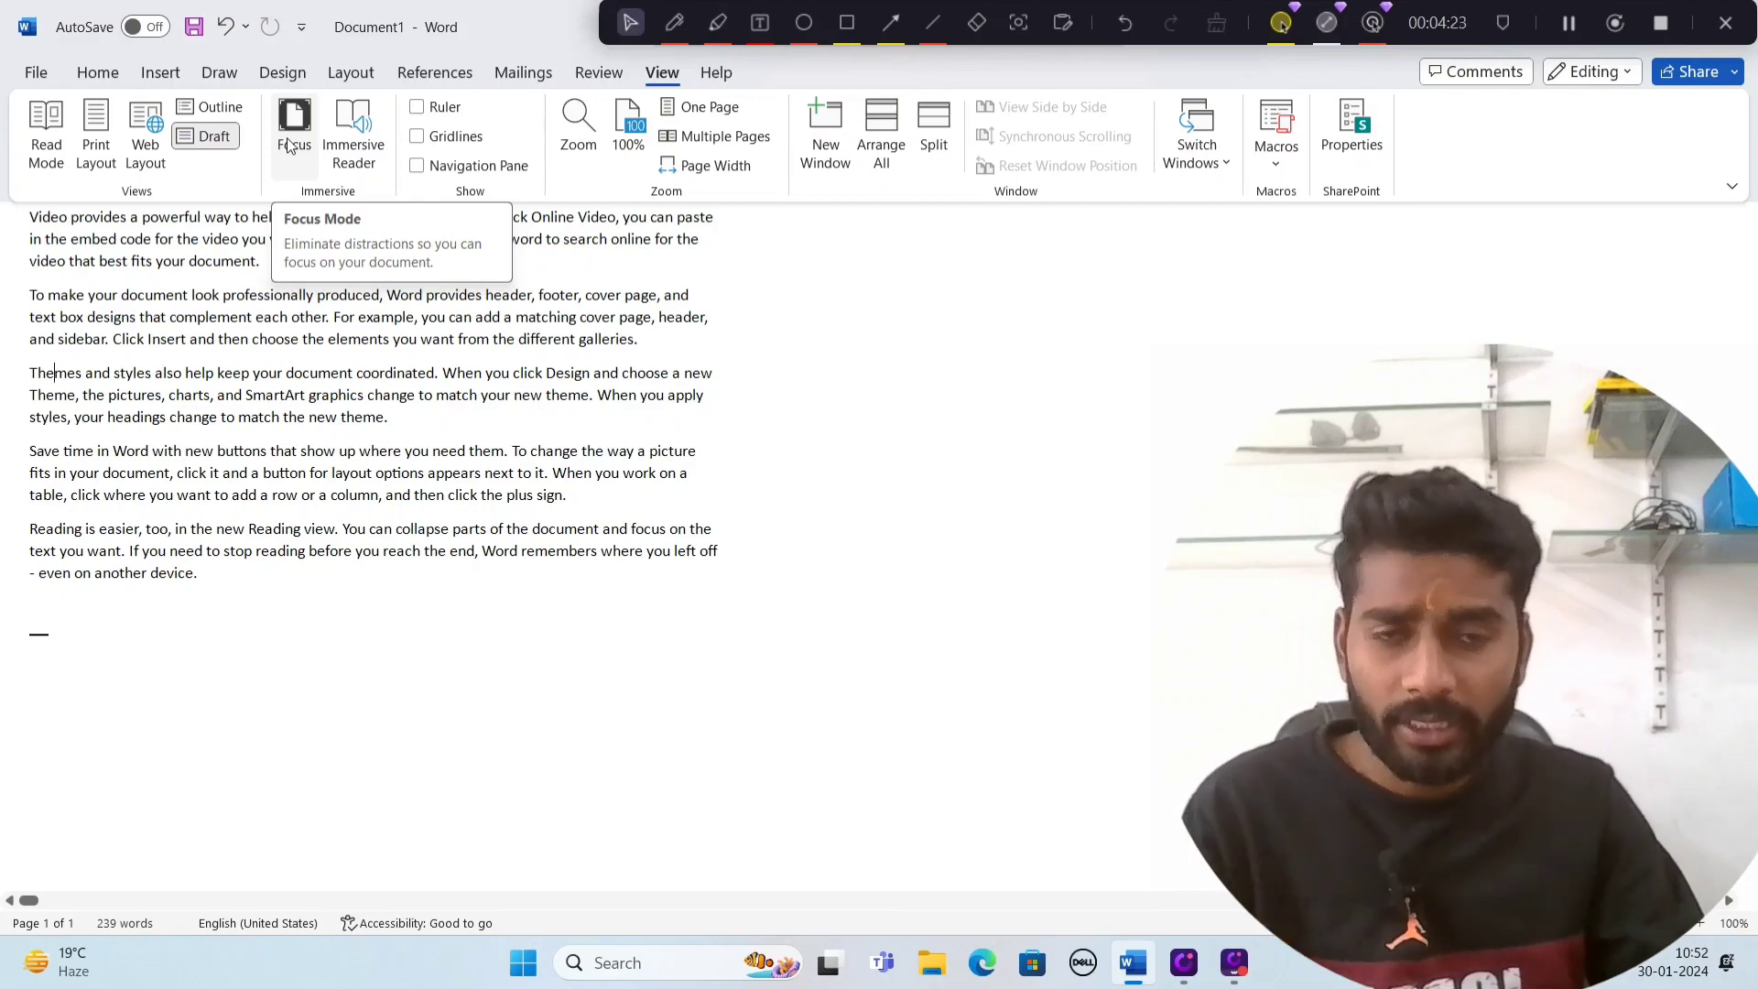
# Enter Focus mode, exit it with Esc, then select and deselect a multi-paragraph passage
pyautogui.click(289, 146)
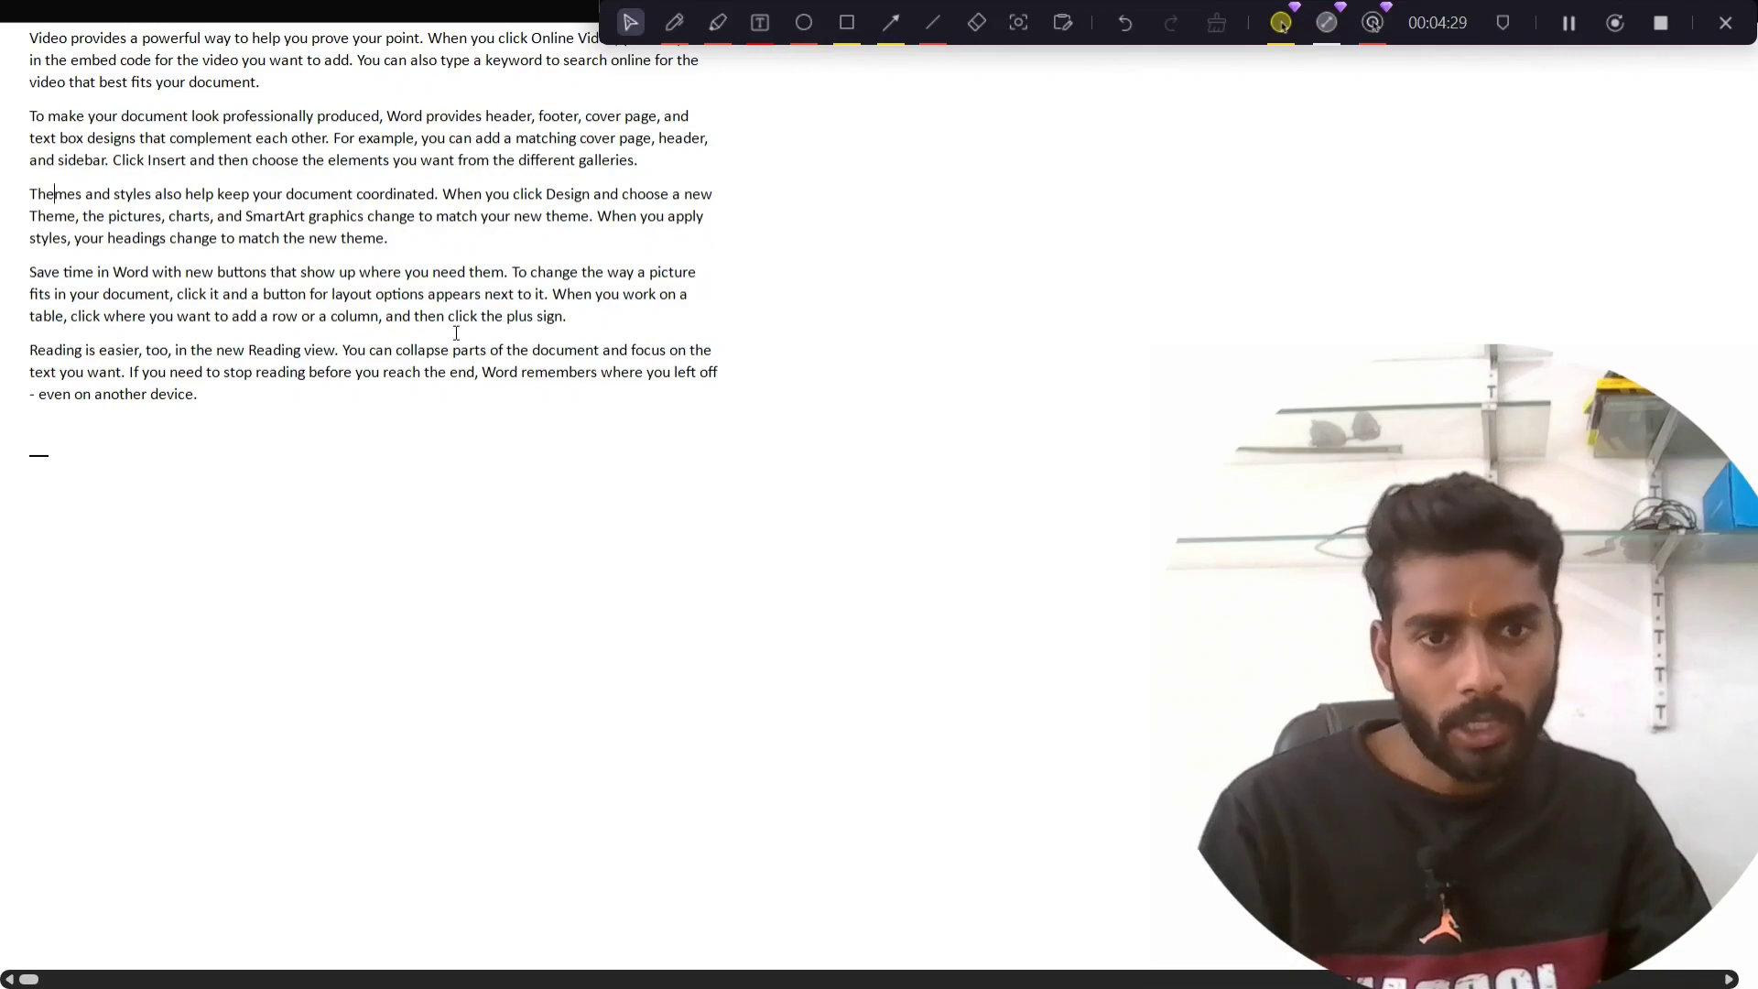
pyautogui.press('Escape')
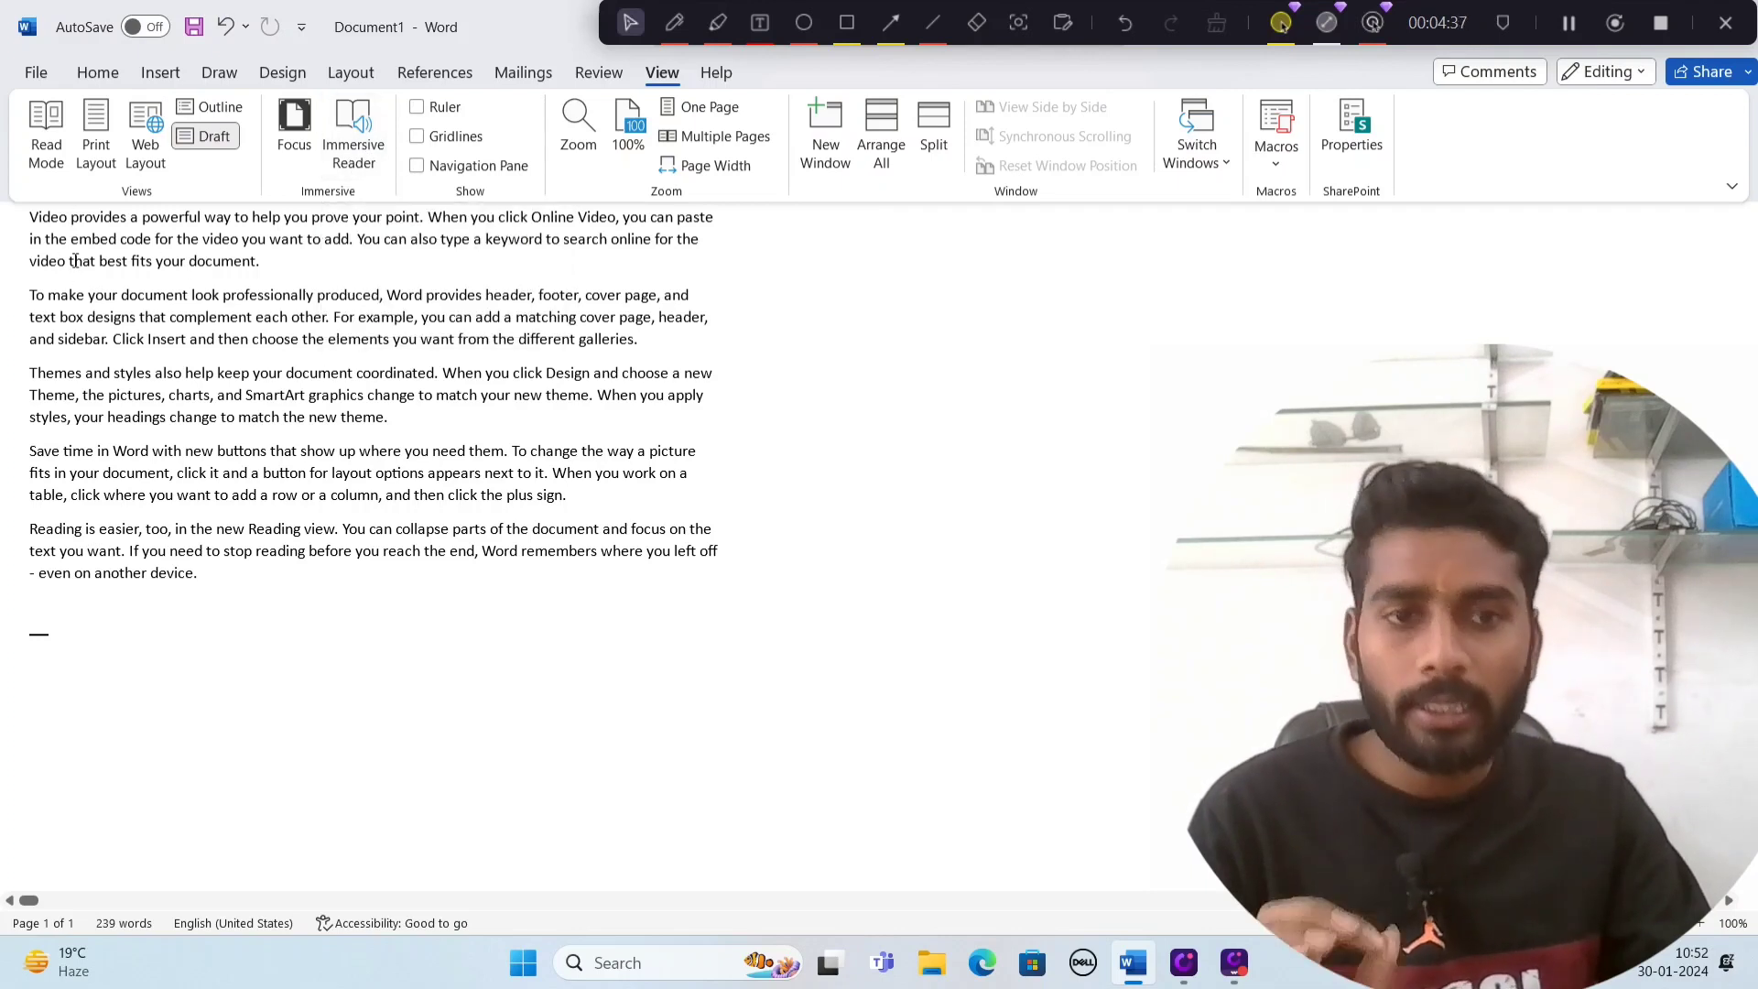
pyautogui.moveTo(72, 261); pyautogui.dragTo(374, 472)
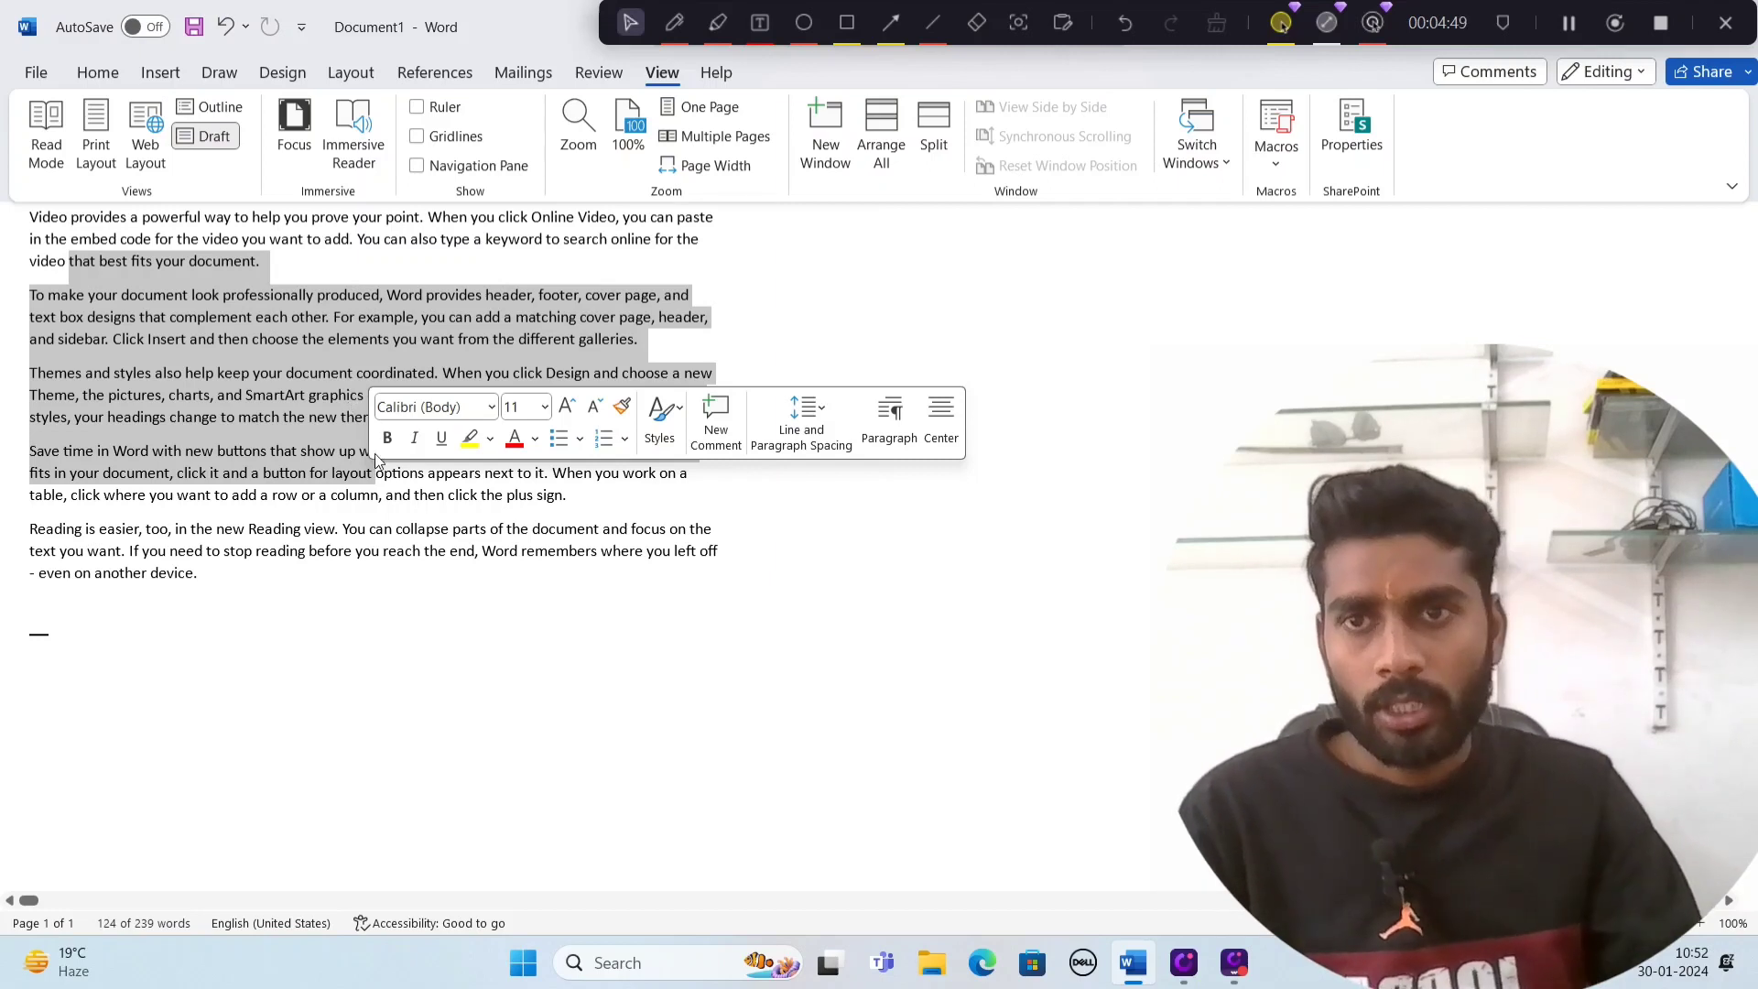
pyautogui.click(338, 417)
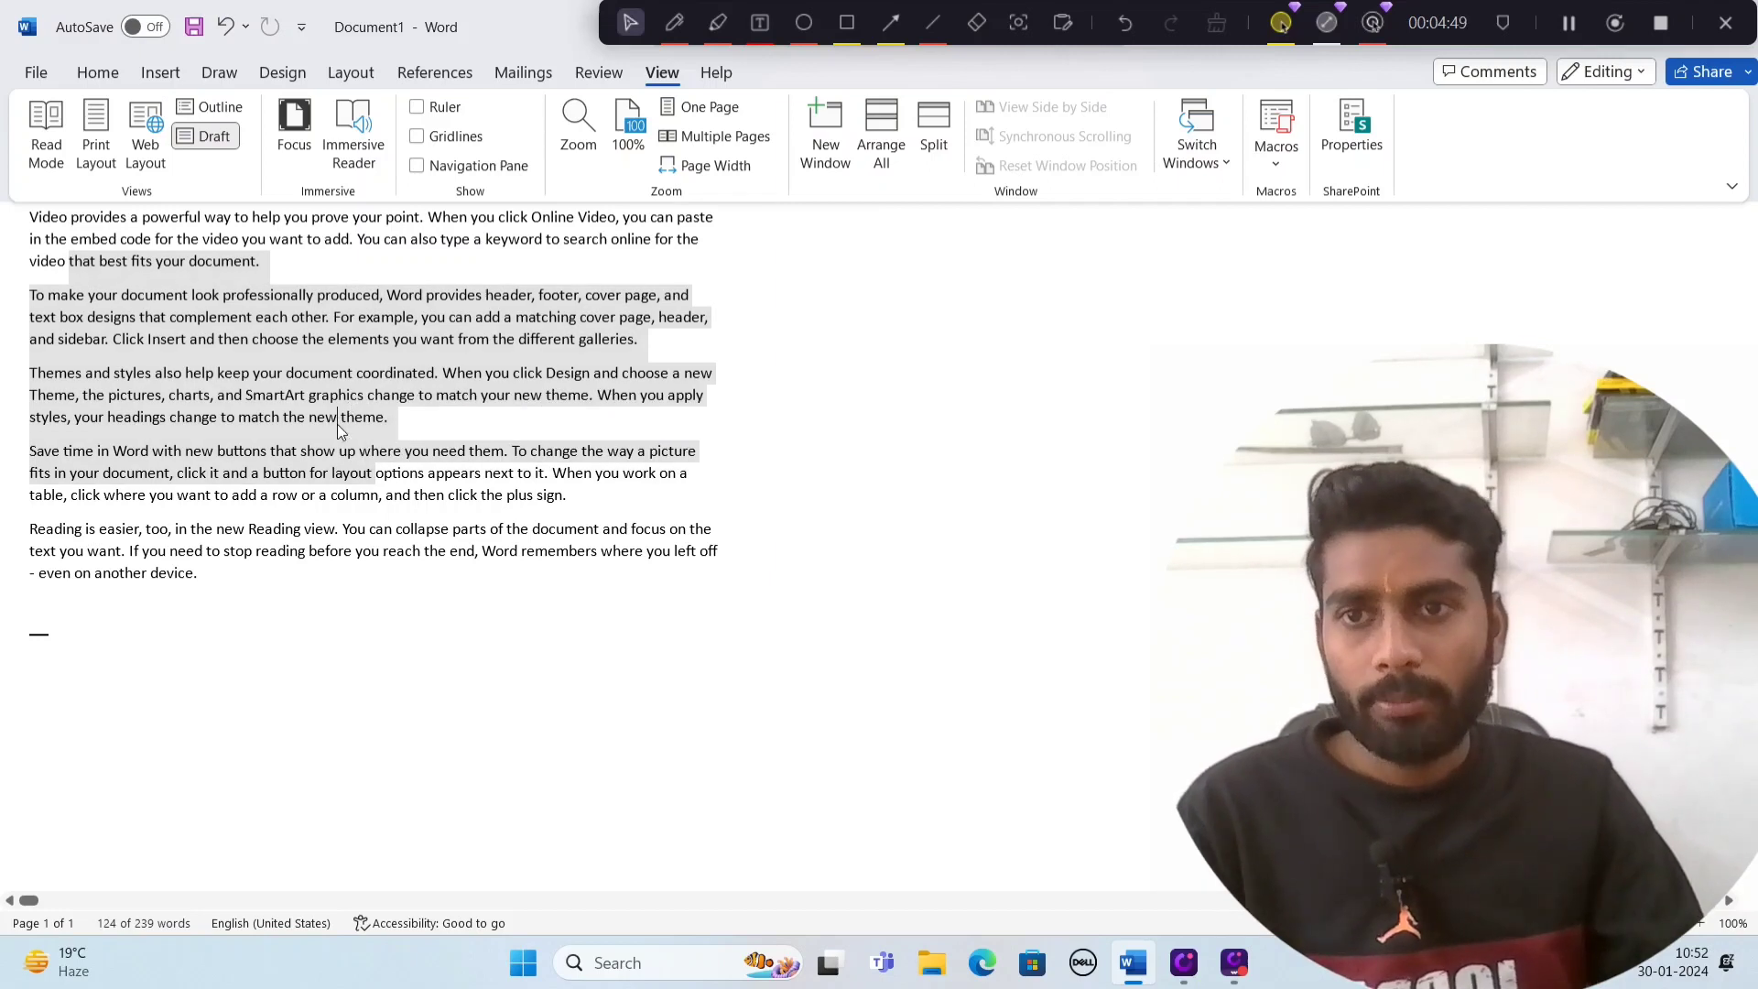
# Show the rulers in Print Layout, toggling Ruler off and back on
pyautogui.click(433, 110)
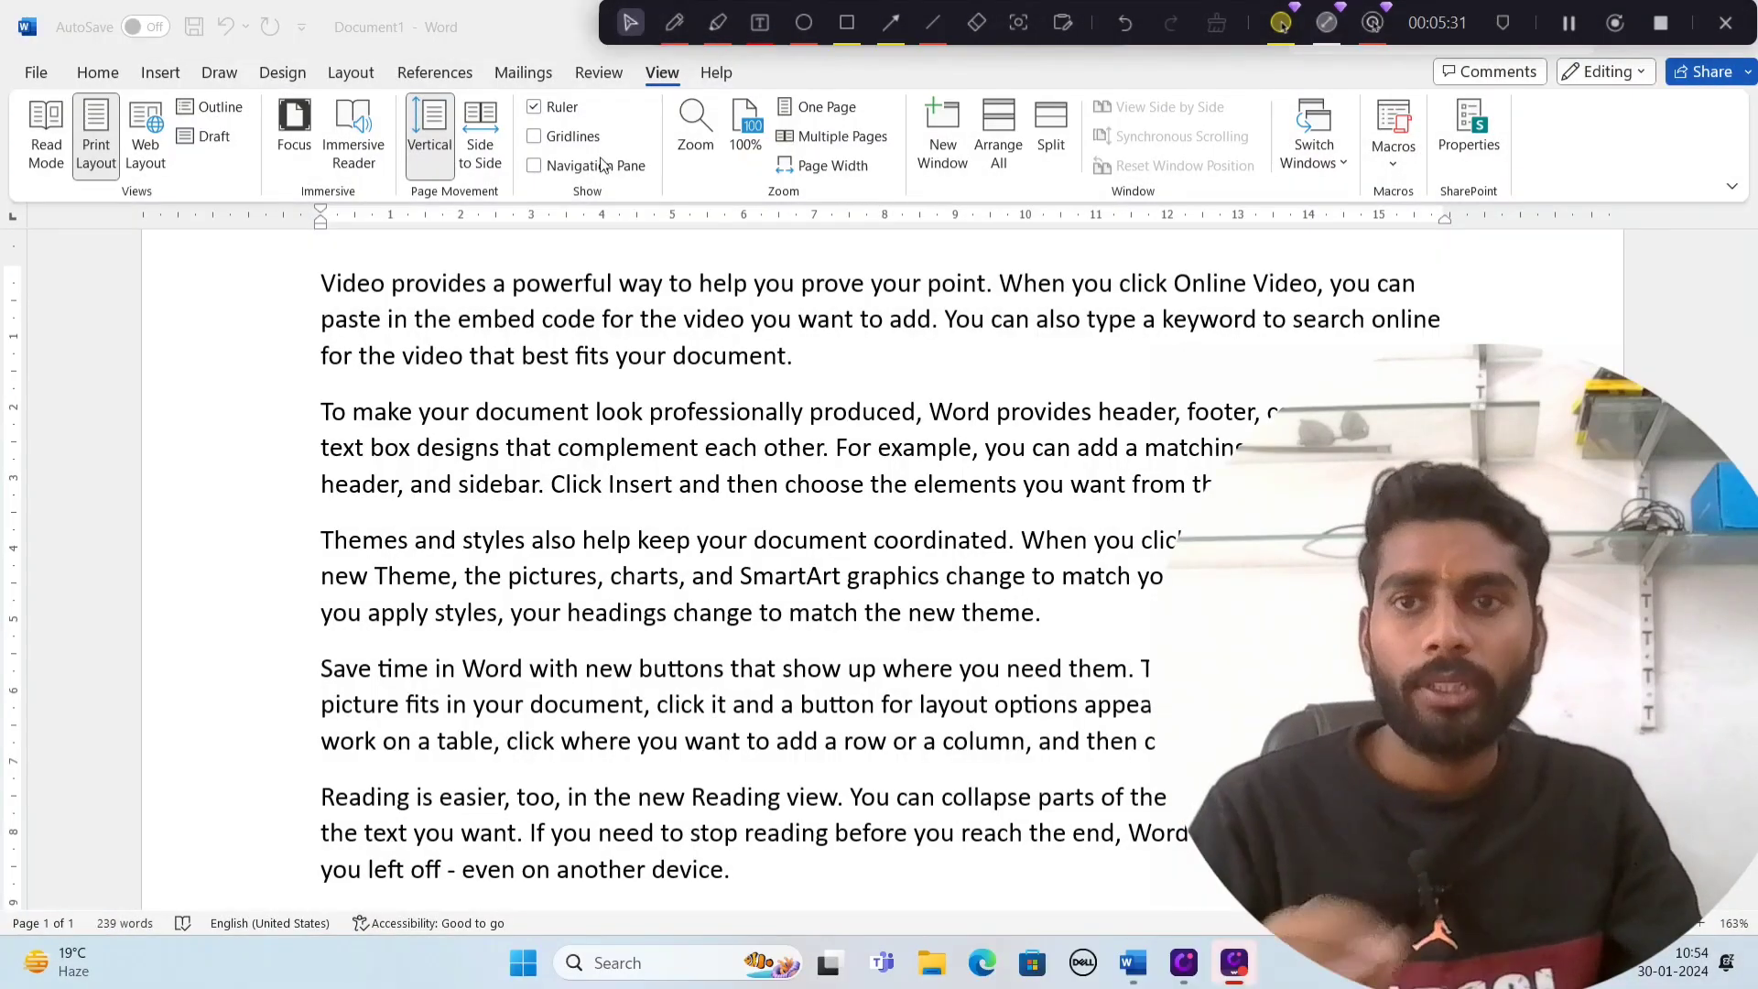
pyautogui.click(568, 111)
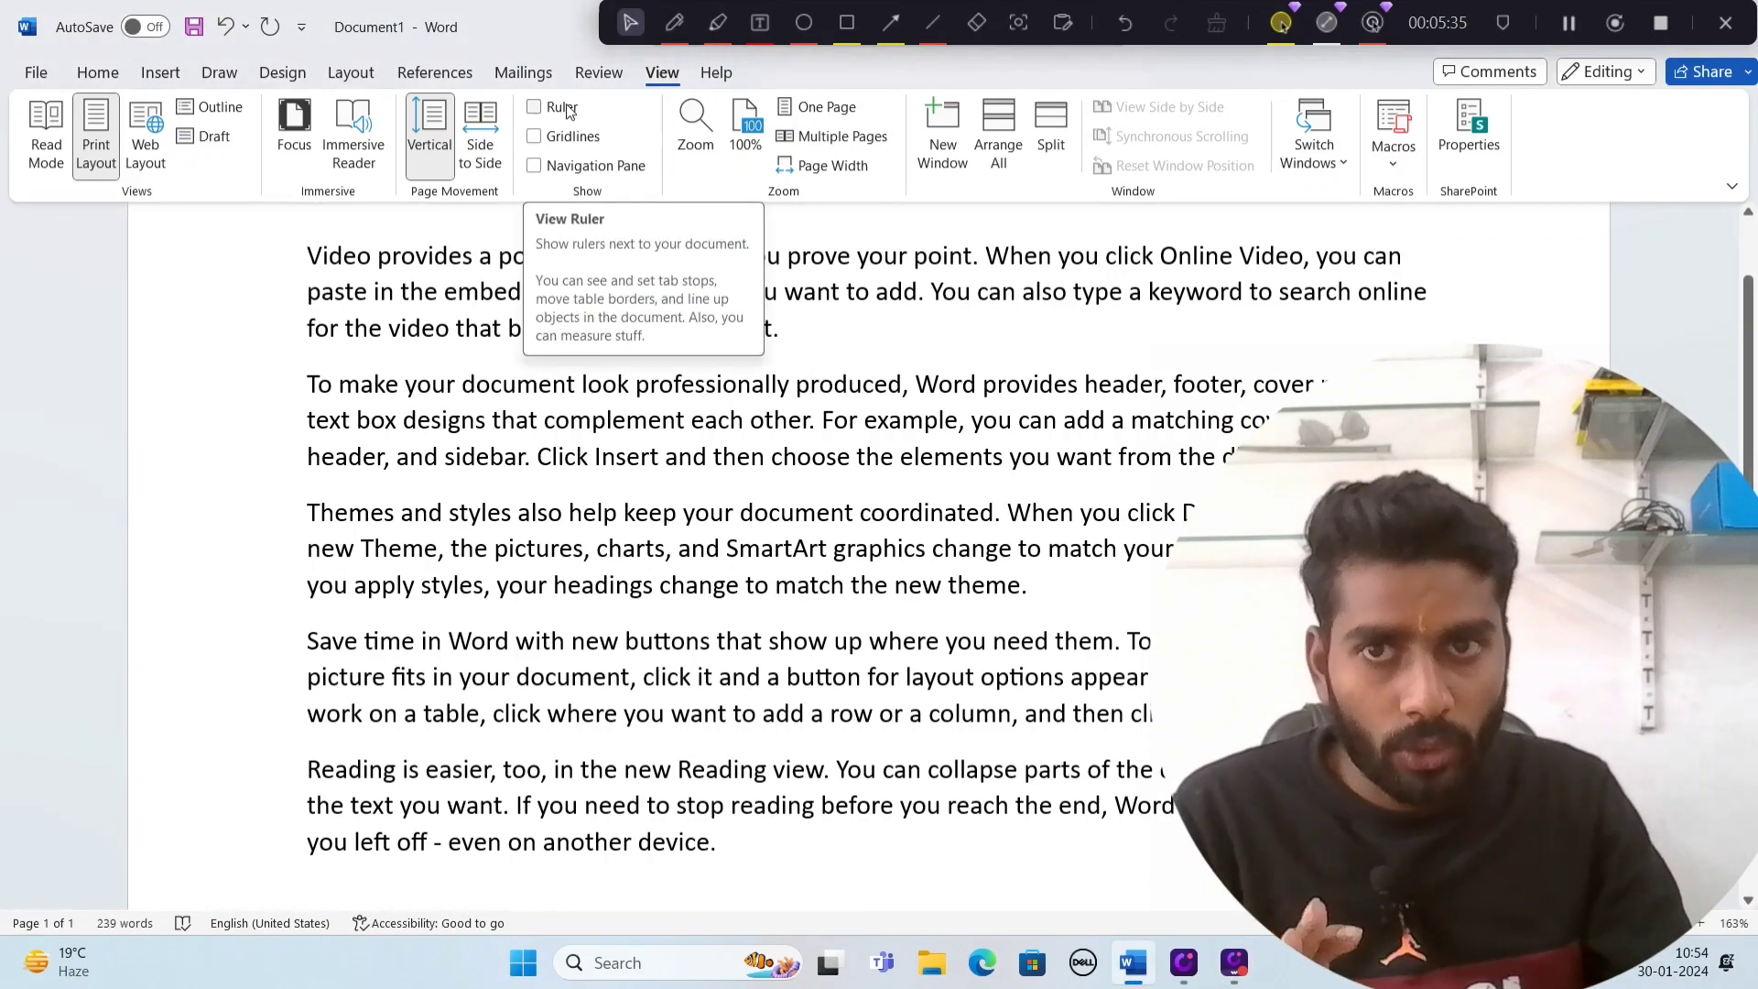
pyautogui.click(568, 110)
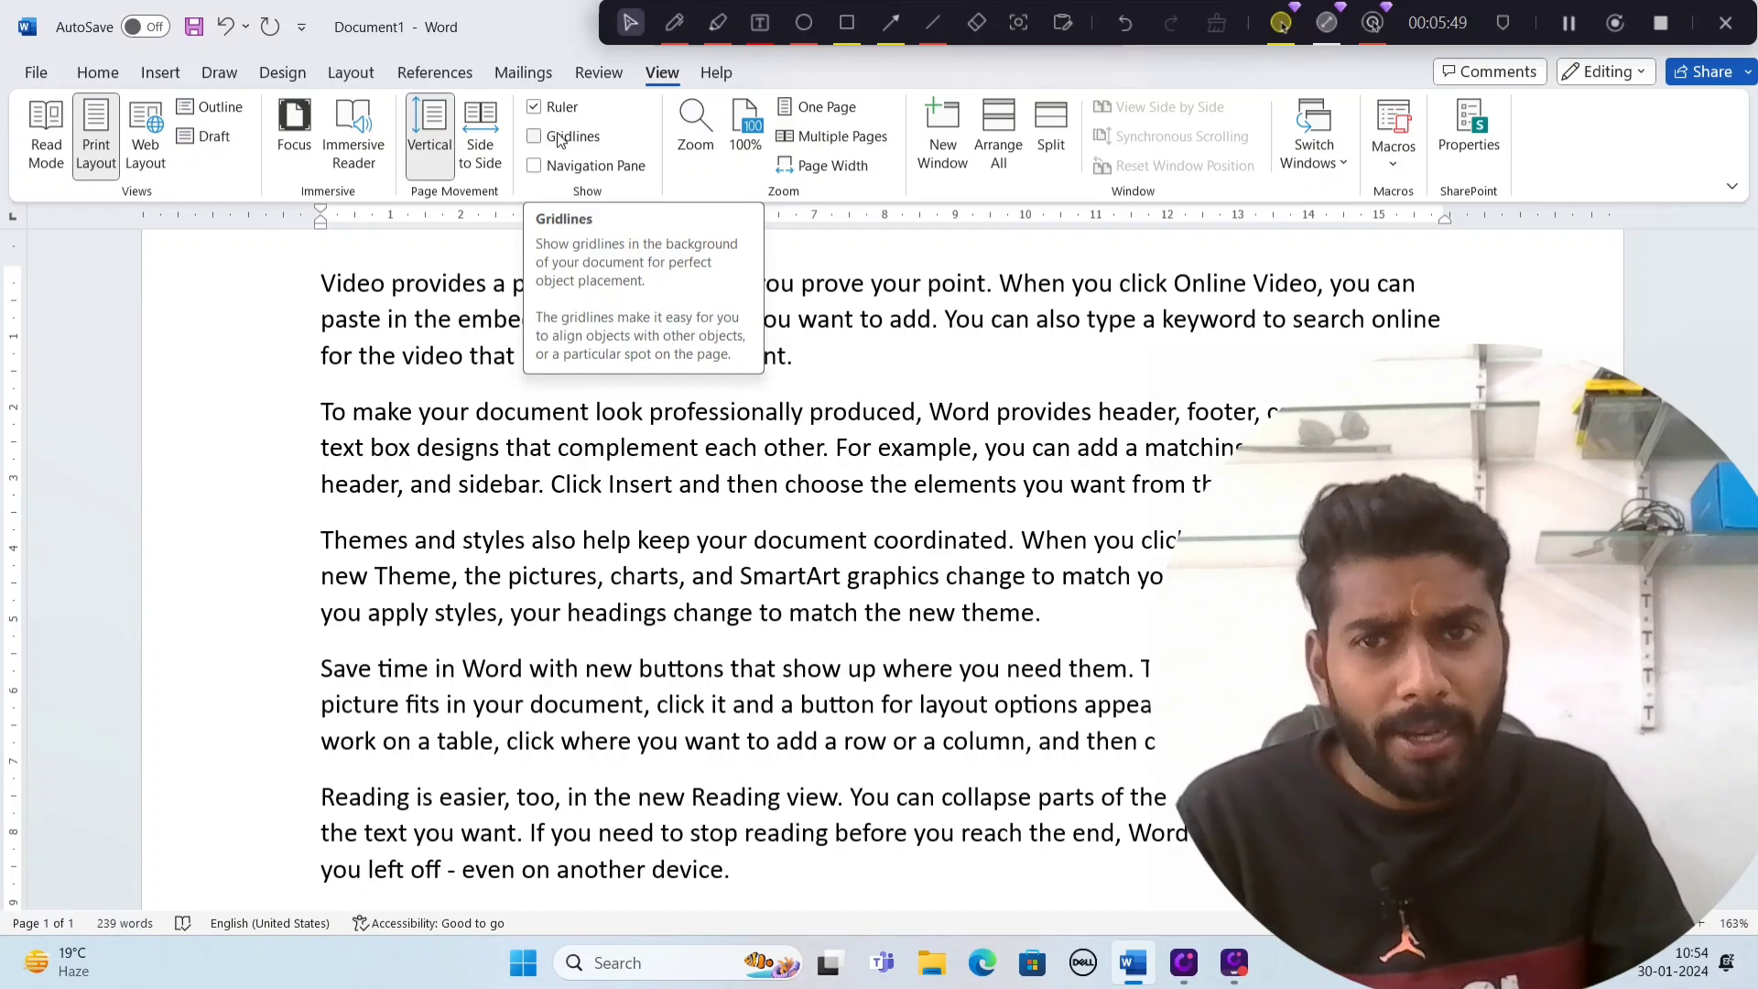
# Turn on Gridlines and scroll down the page to view them
pyautogui.click(561, 140)
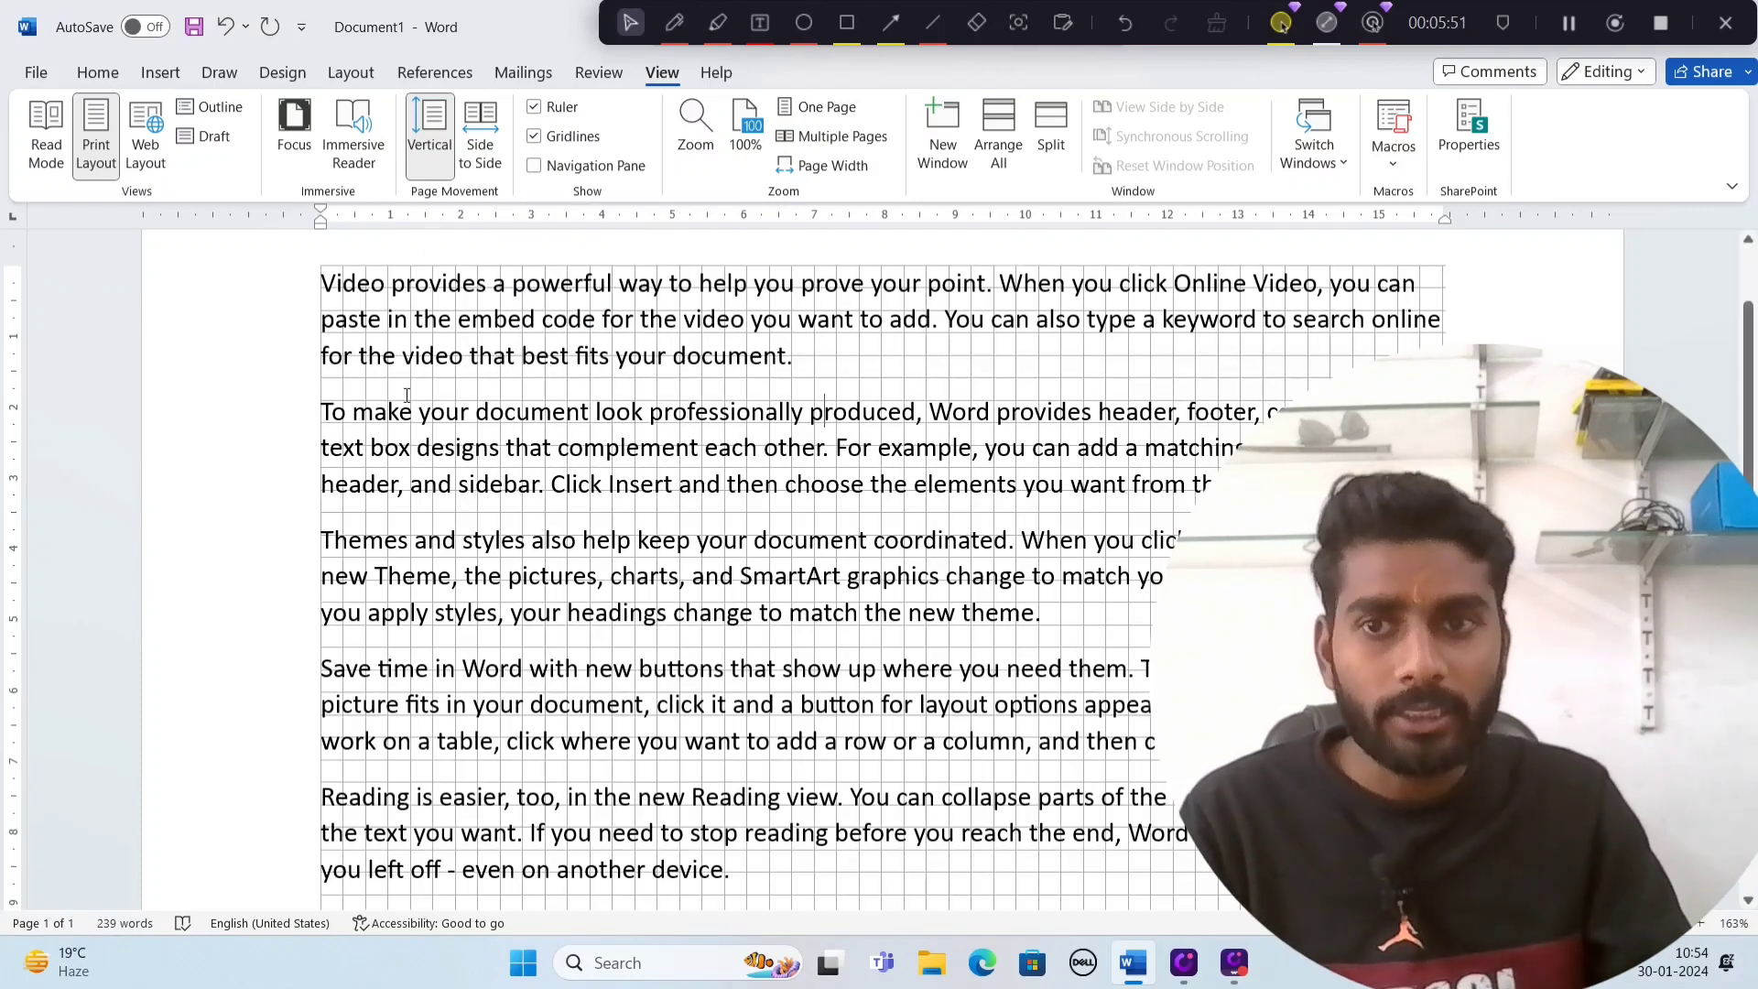
pyautogui.scroll(-2, 407, 395)
pyautogui.scroll(-2, 413, 403)
pyautogui.scroll(-2, 425, 421)
pyautogui.scroll(-2, 430, 429)
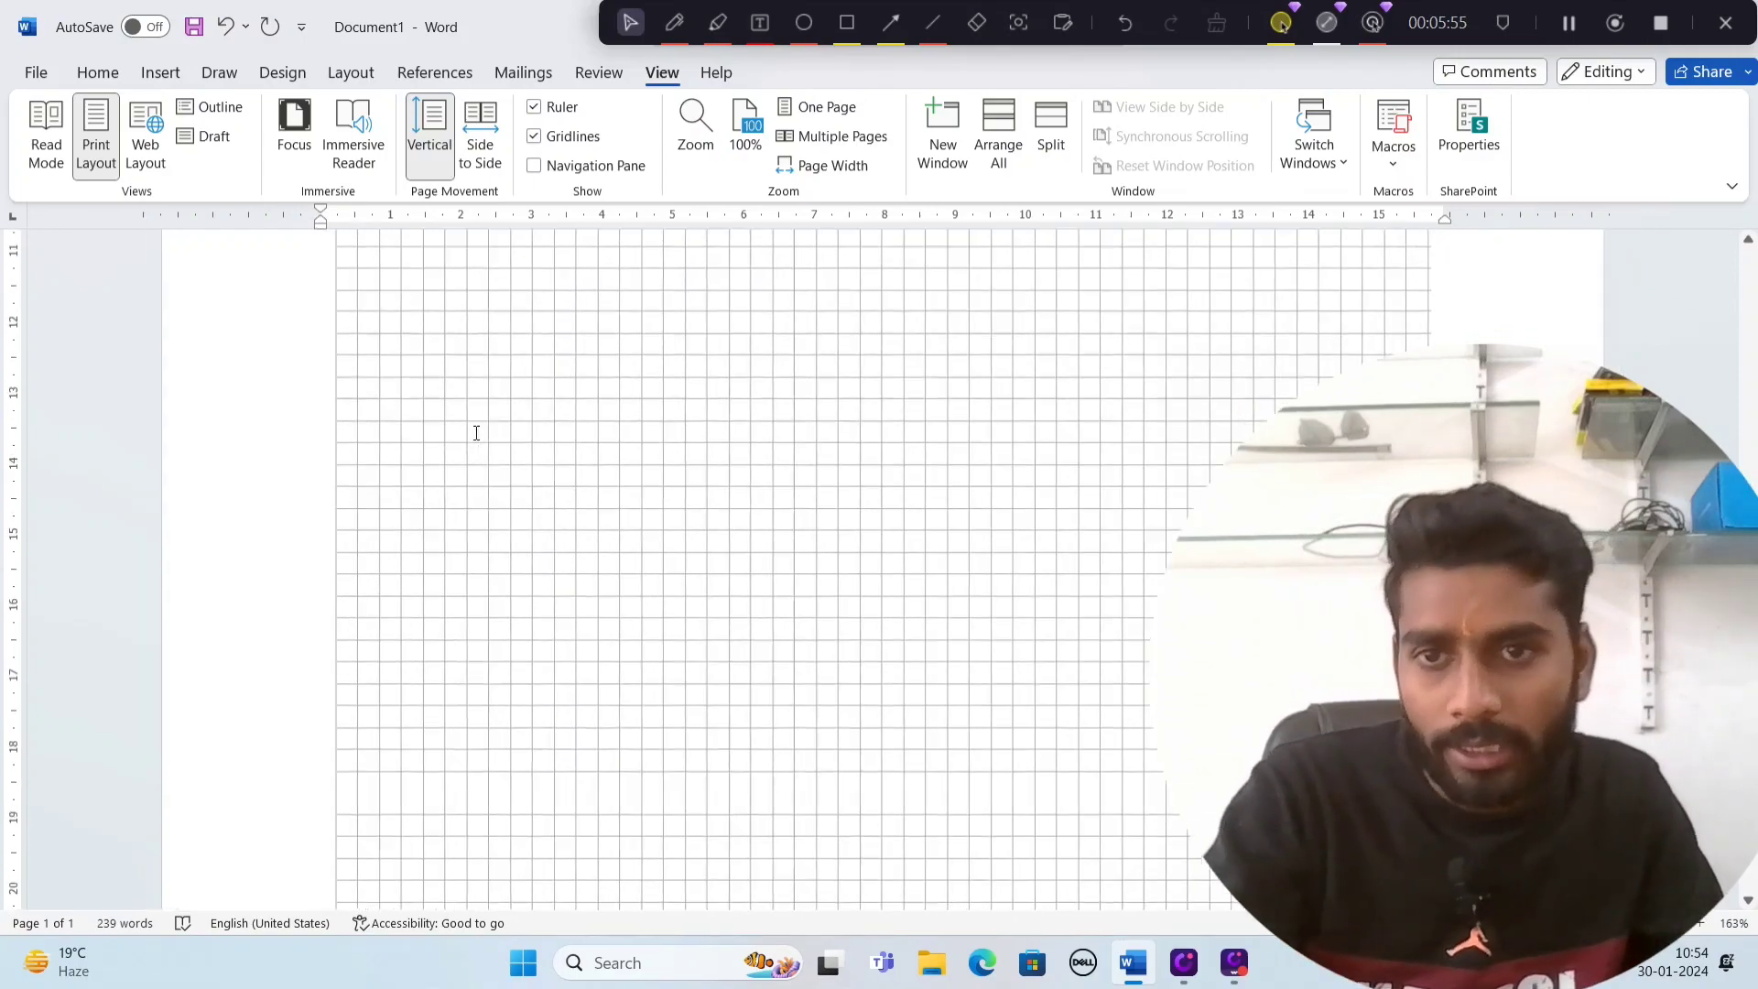
pyautogui.keyDown('ctrl'); pyautogui.scroll(-3, 476, 432); pyautogui.keyUp('ctrl')
pyautogui.scroll(8, 478, 366)
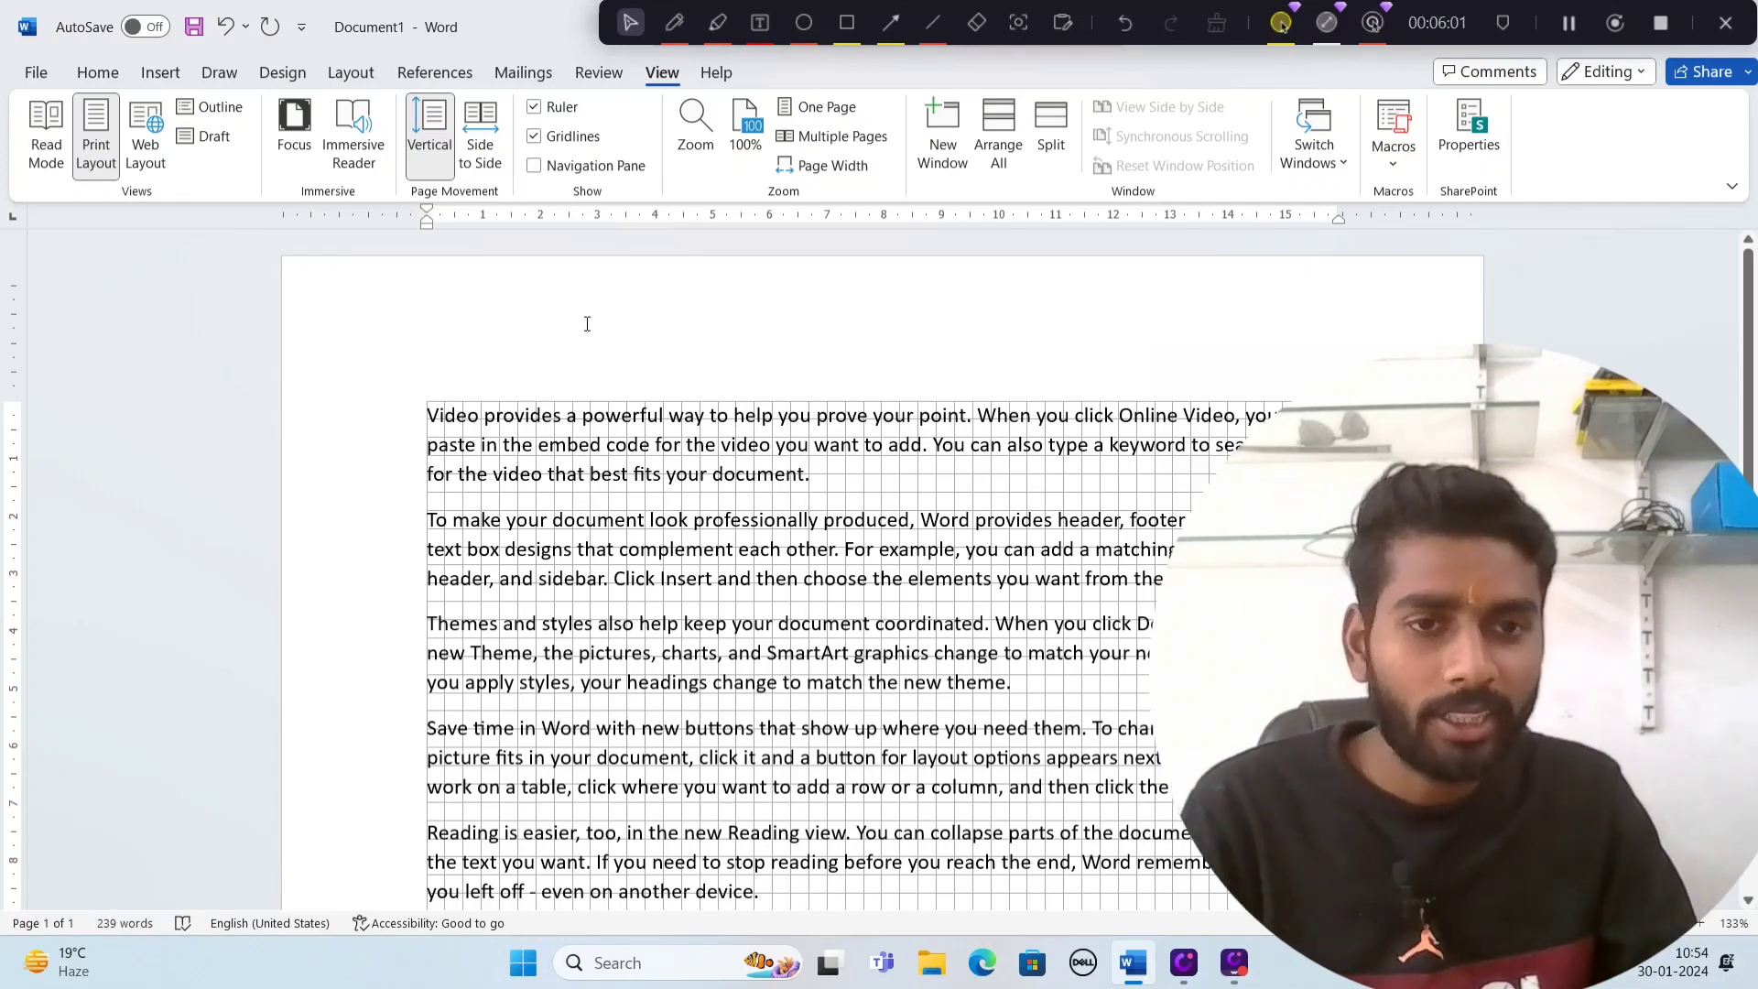
# Select 'powerful way', then the first paragraph, clearing each selection
pyautogui.moveTo(652, 348); pyautogui.dragTo(648, 337)
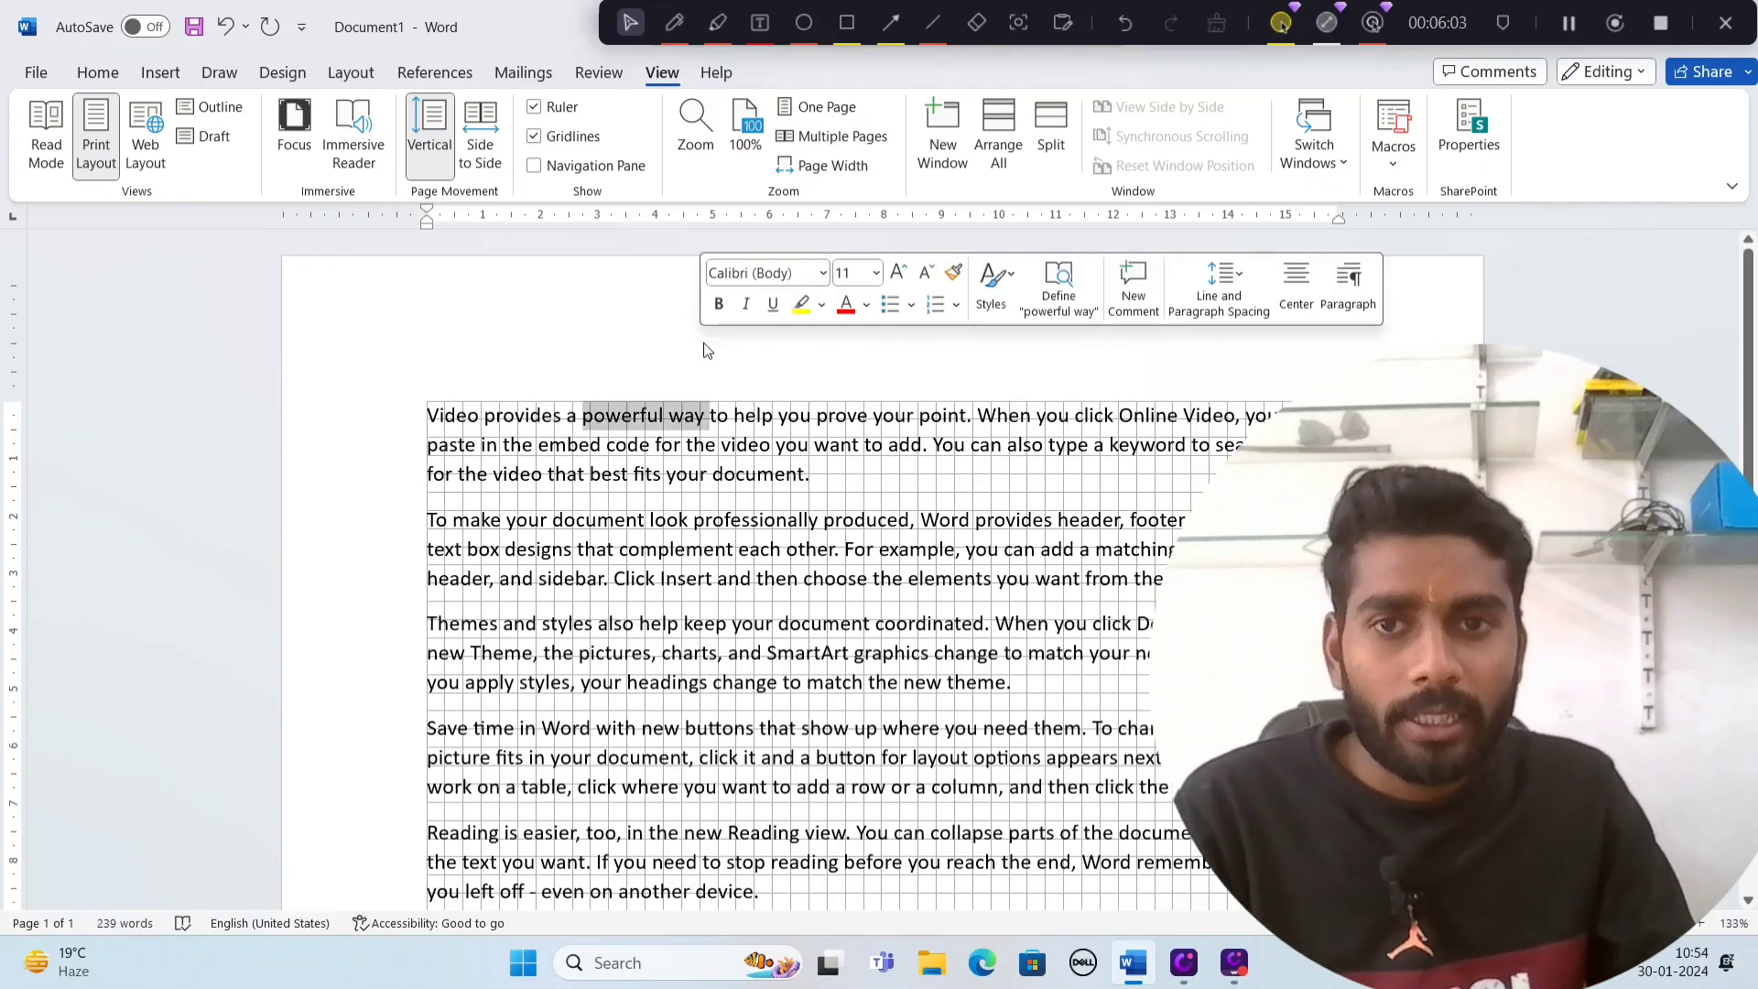
pyautogui.click(644, 325)
pyautogui.moveTo(449, 274); pyautogui.dragTo(555, 338)
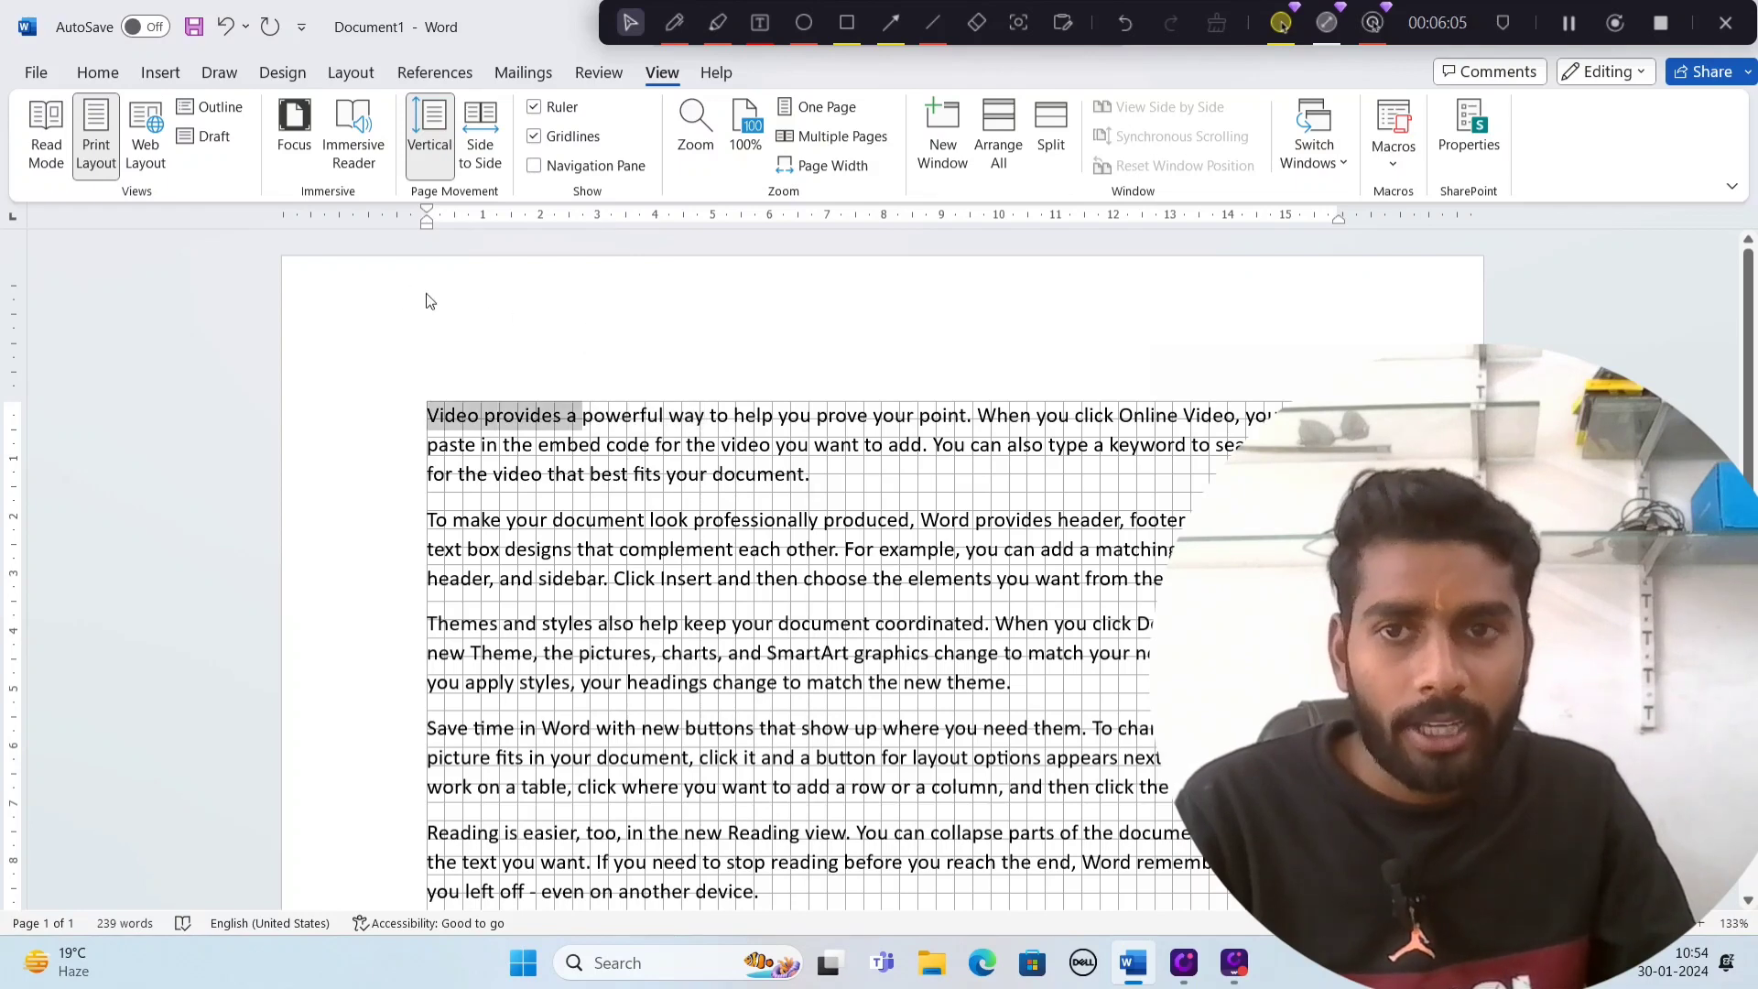
pyautogui.moveTo(431, 301); pyautogui.dragTo(383, 341)
pyautogui.click(501, 501)
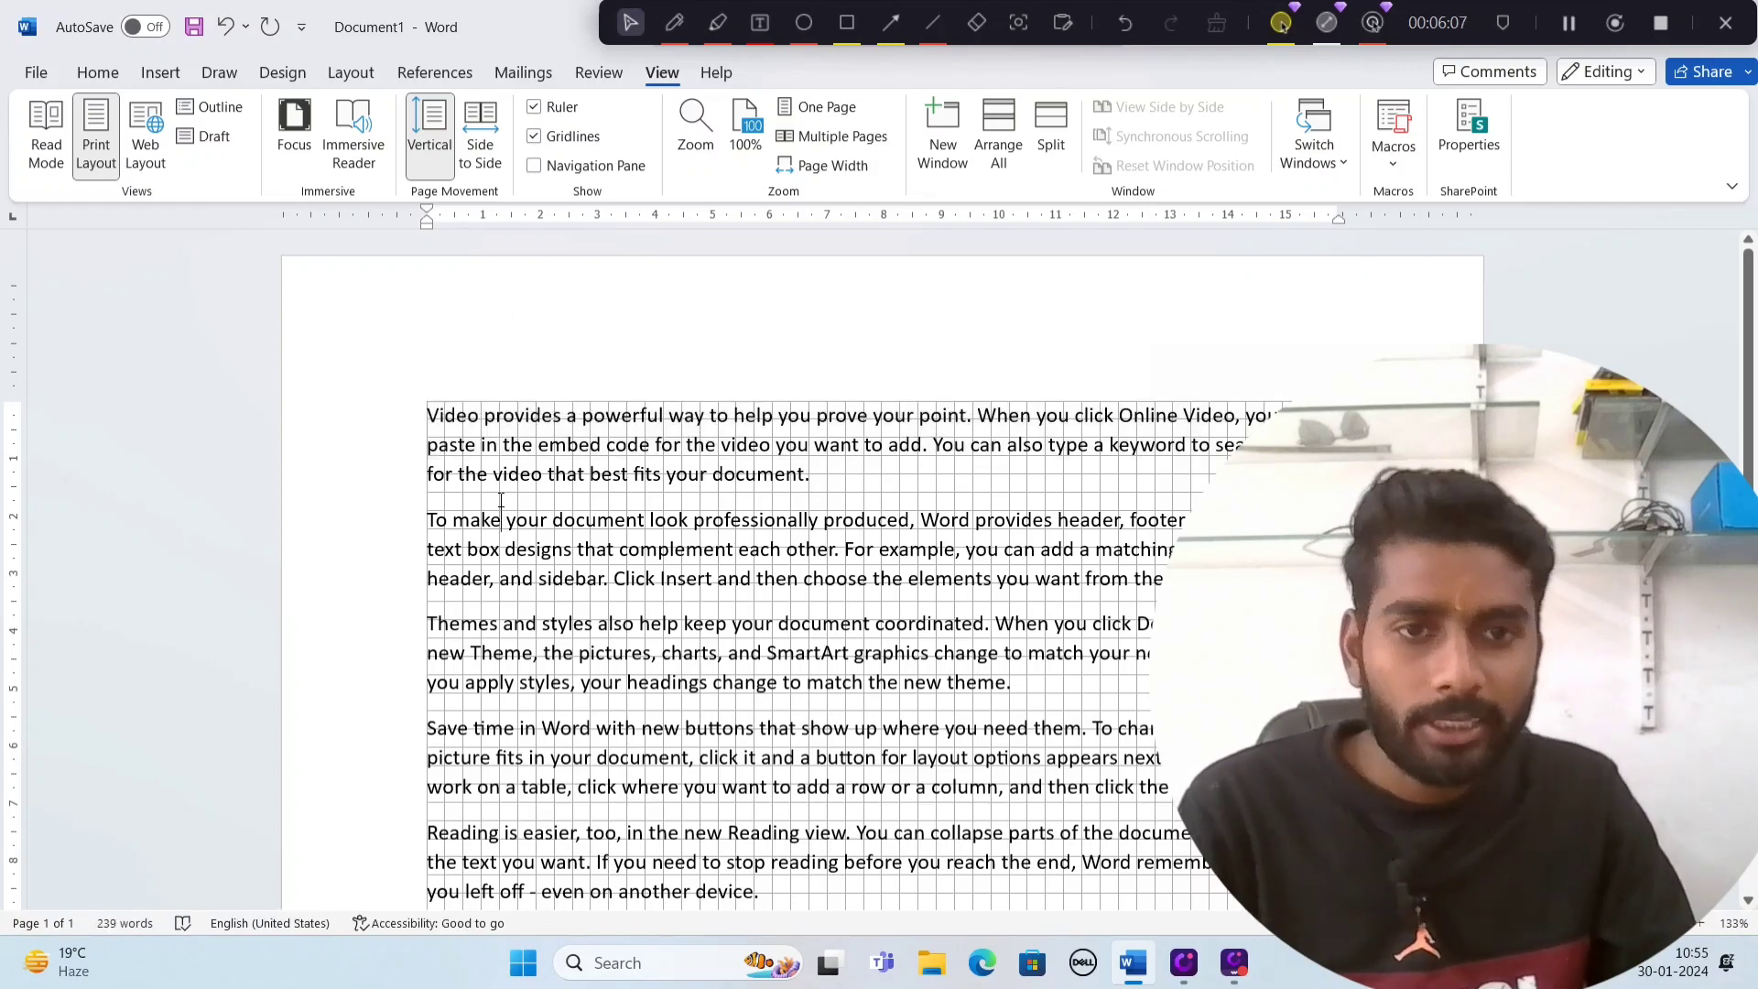
# Select several middle-paragraph lines and the word 'provides', then deselect
pyautogui.scroll(-5, 384, 465)
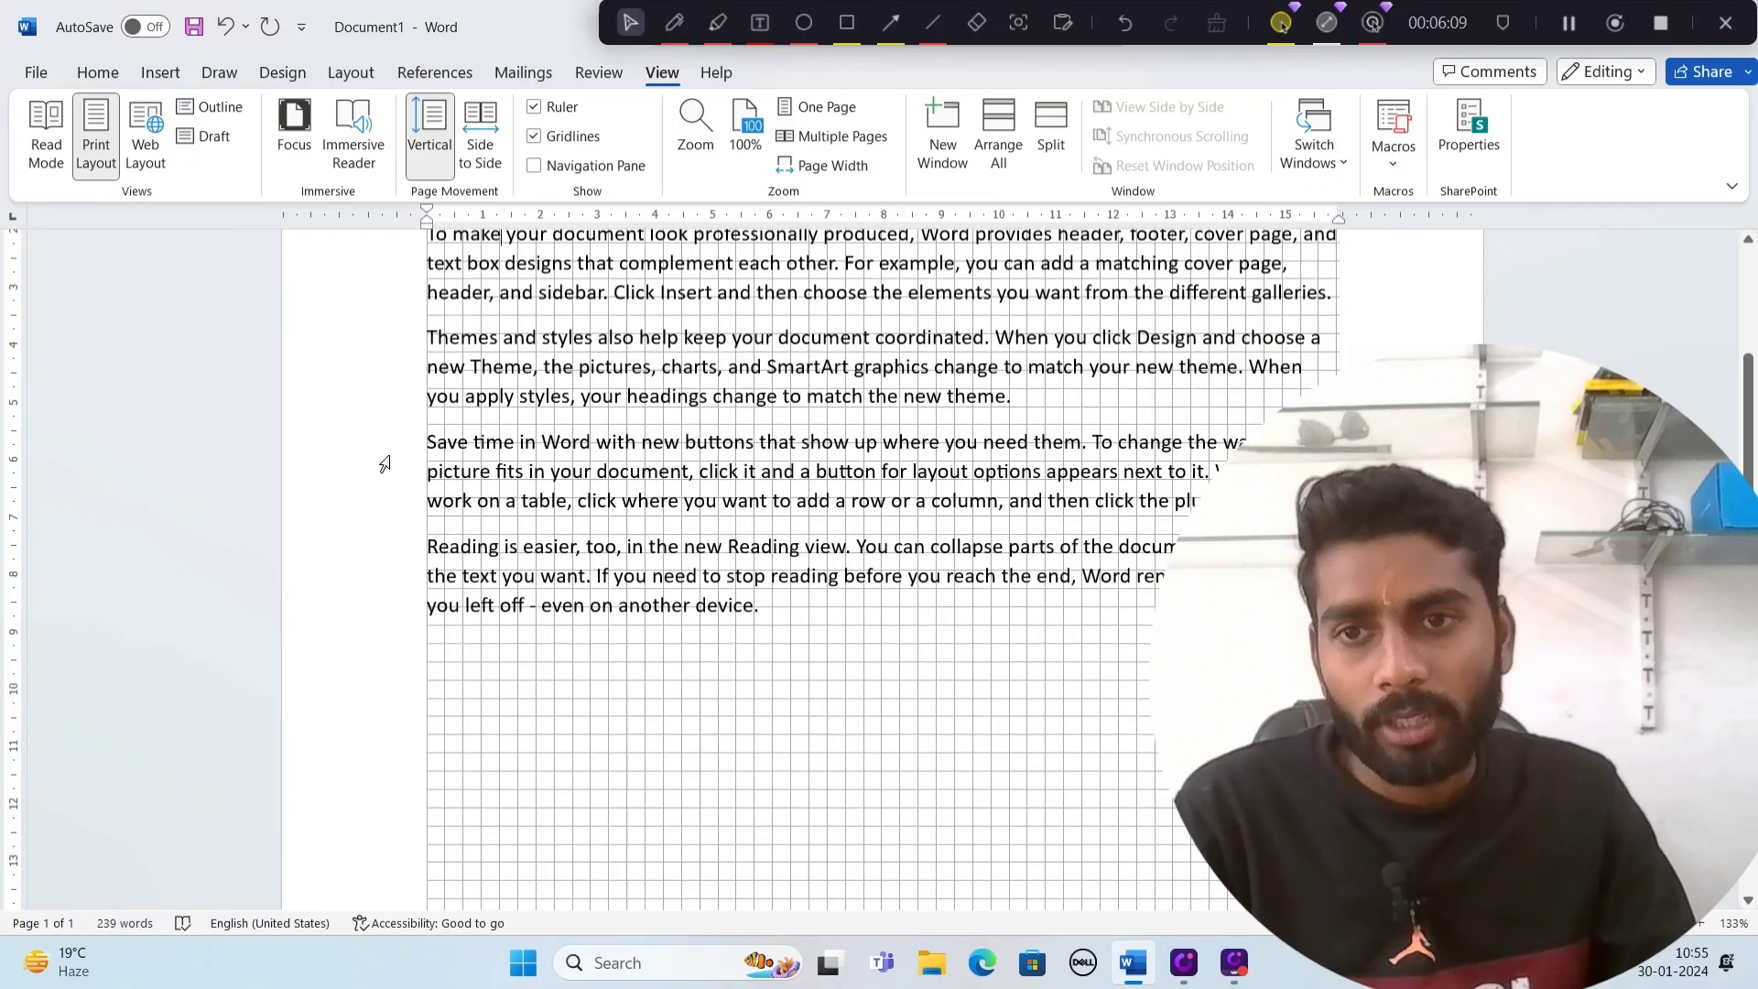
pyautogui.moveTo(332, 371); pyautogui.dragTo(381, 577)
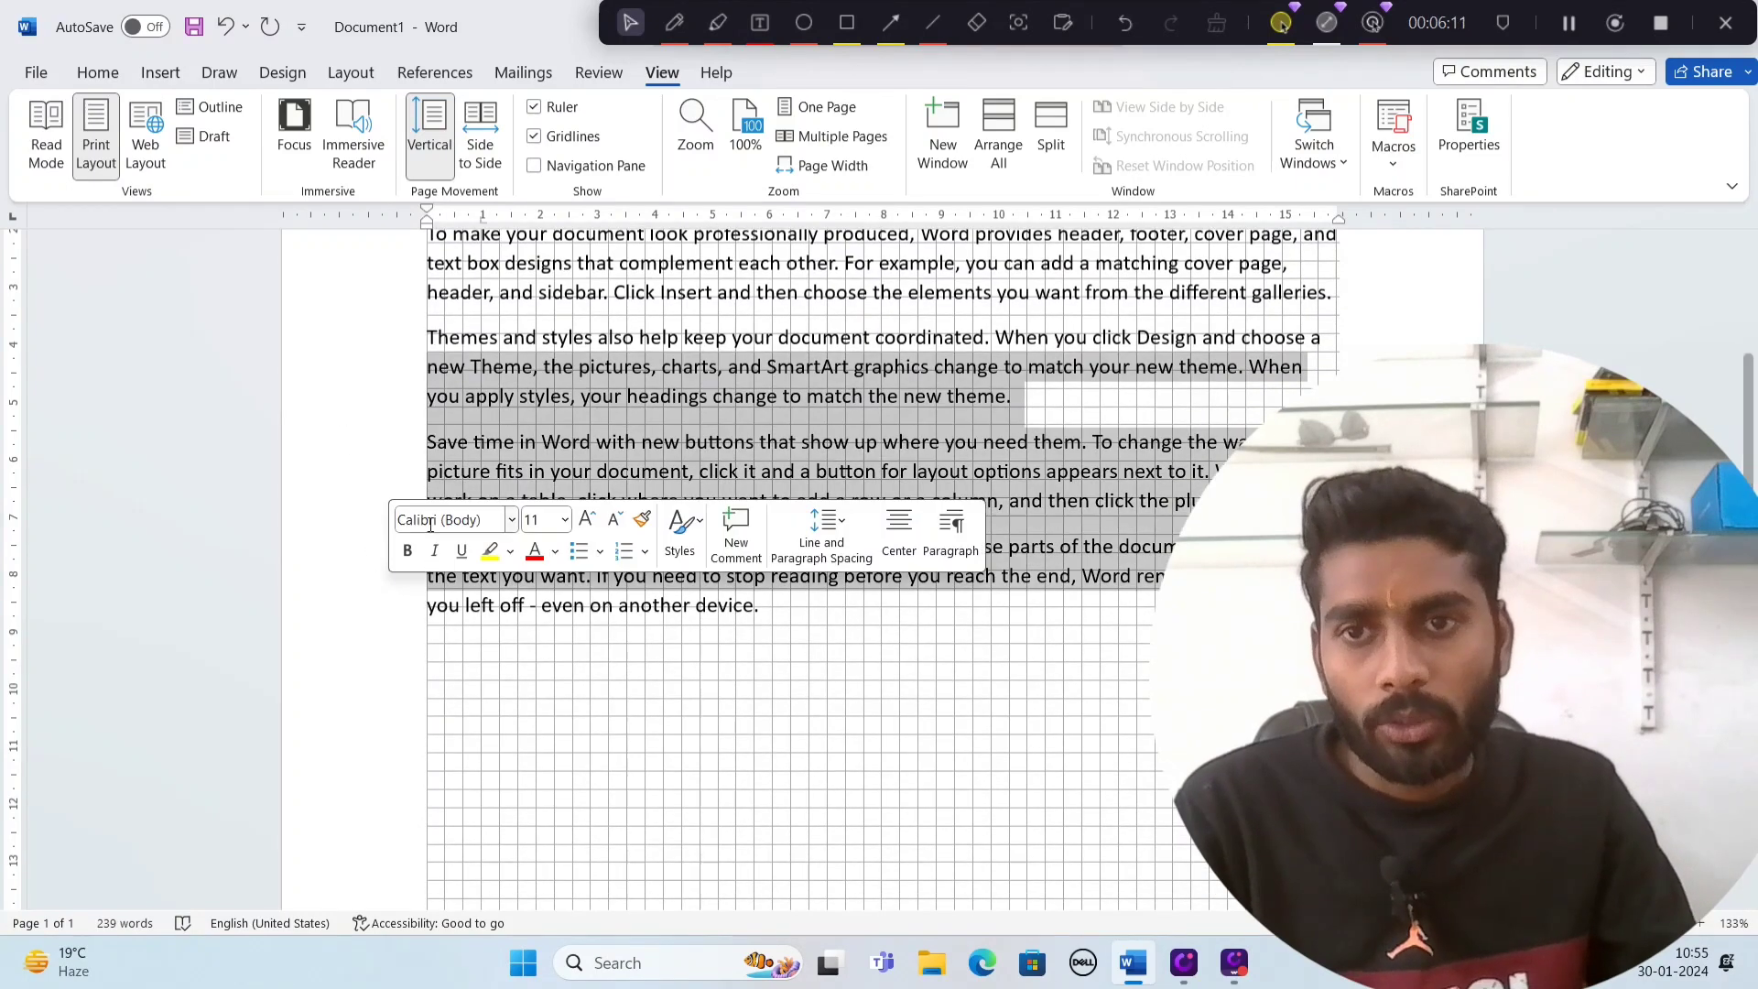
pyautogui.scroll(5, 492, 364)
pyautogui.doubleClick(523, 415)
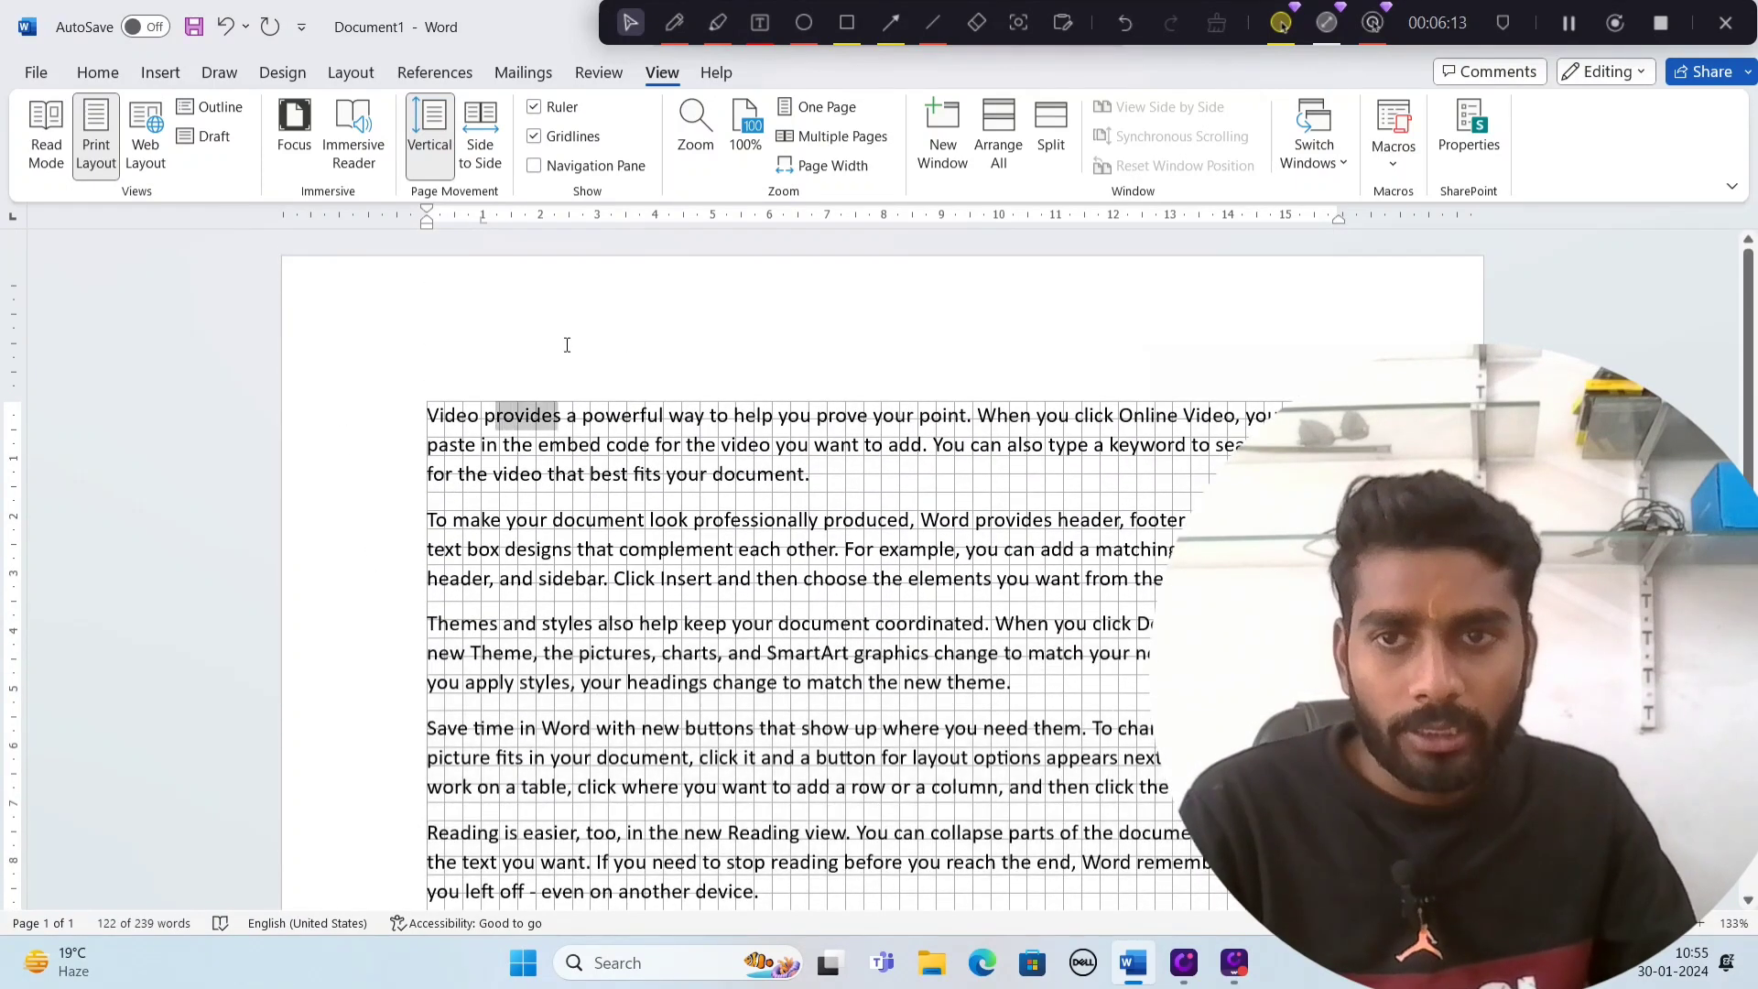
pyautogui.click(516, 415)
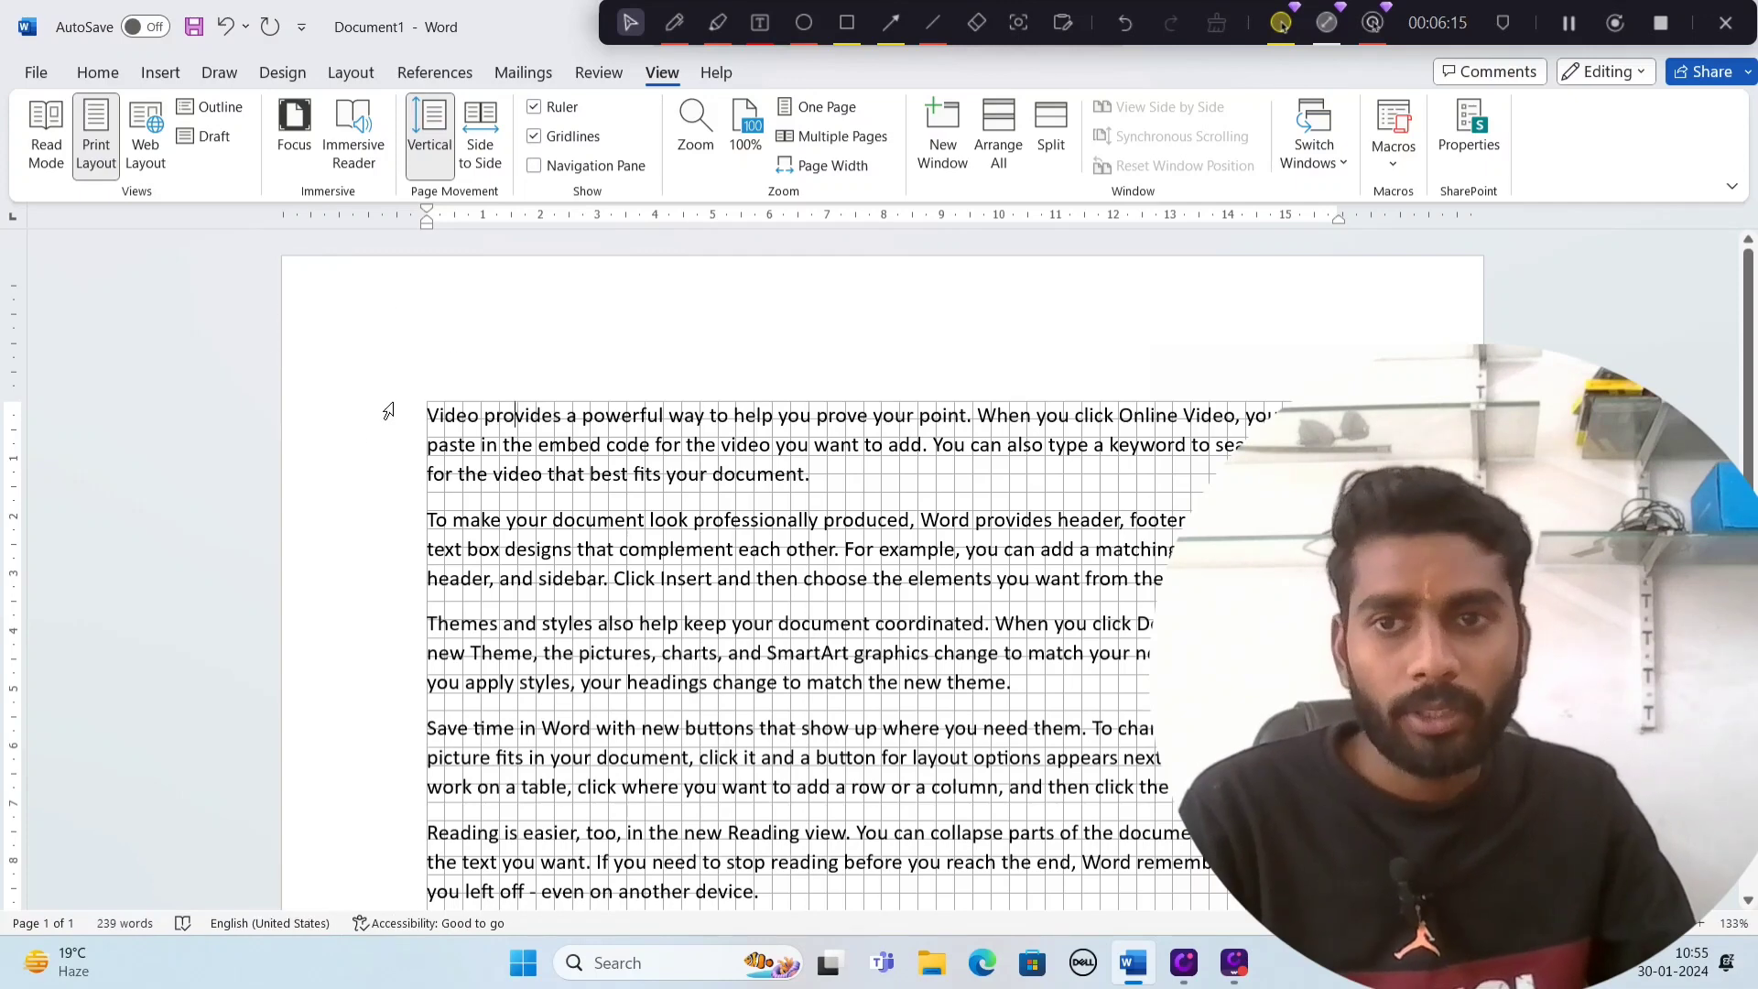